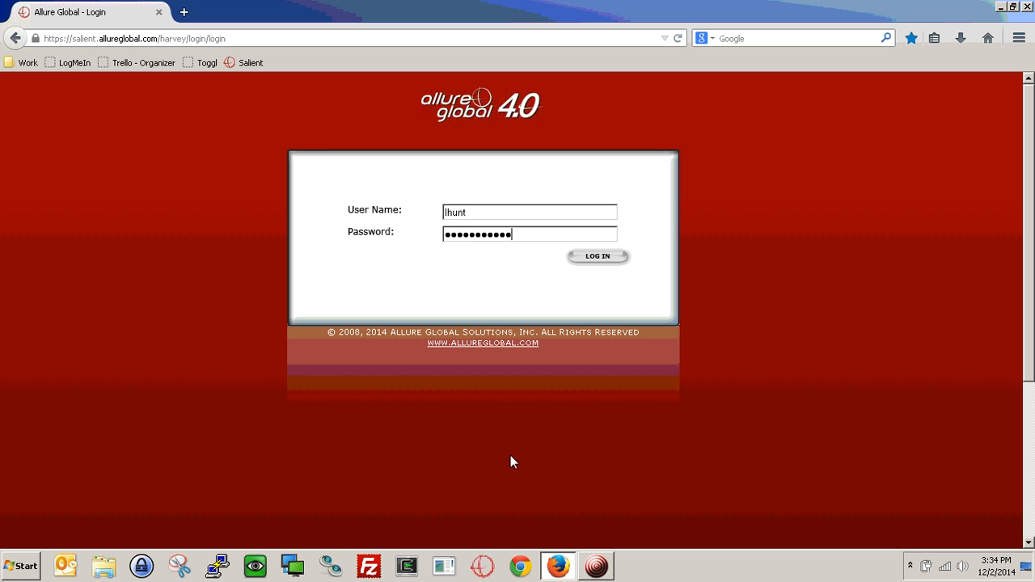
Submit the login and switch the active customer to SeaWorld Orlando.
key("Return")
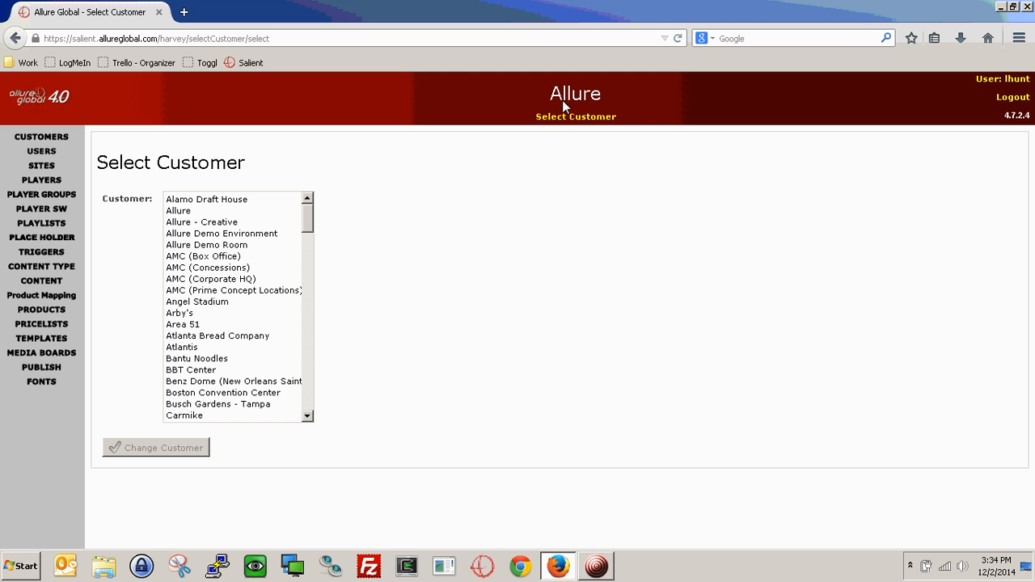
left_click(310, 225)
left_click_drag(310, 224, 310, 397)
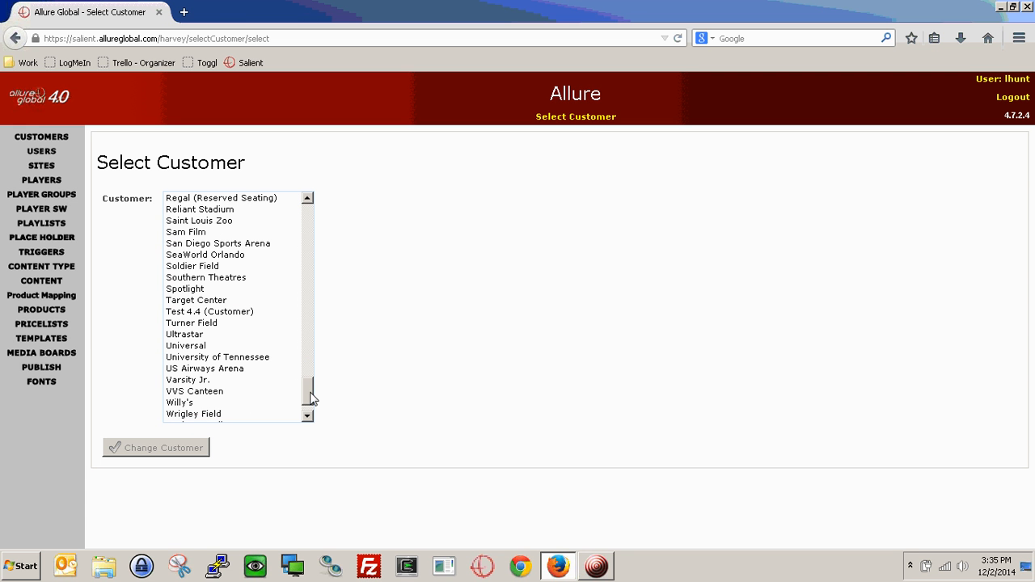
left_click(245, 256)
left_click(151, 449)
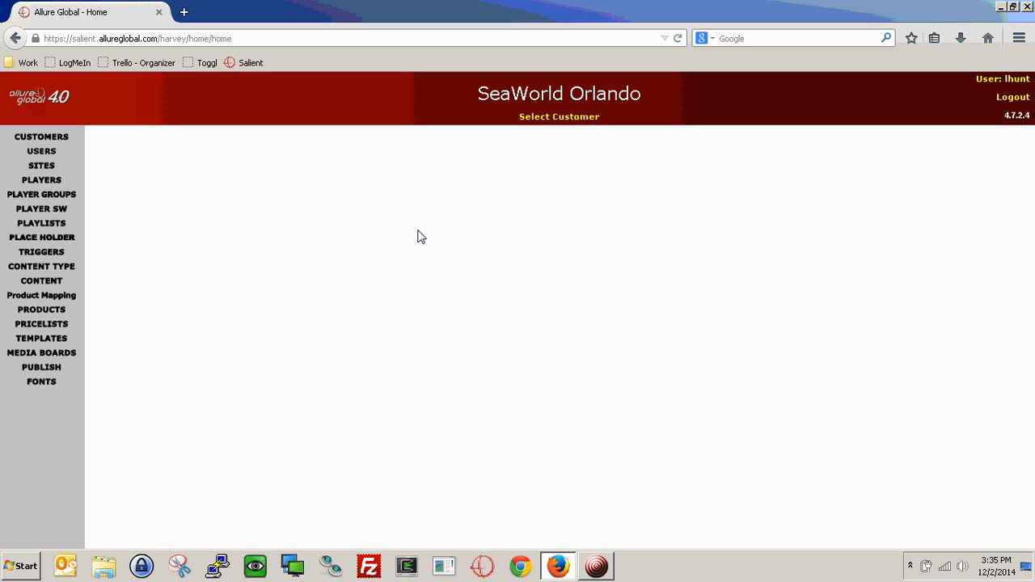
Open the Content list in a new browser tab and start a new content upload.
right_click(42, 285)
left_click(58, 290)
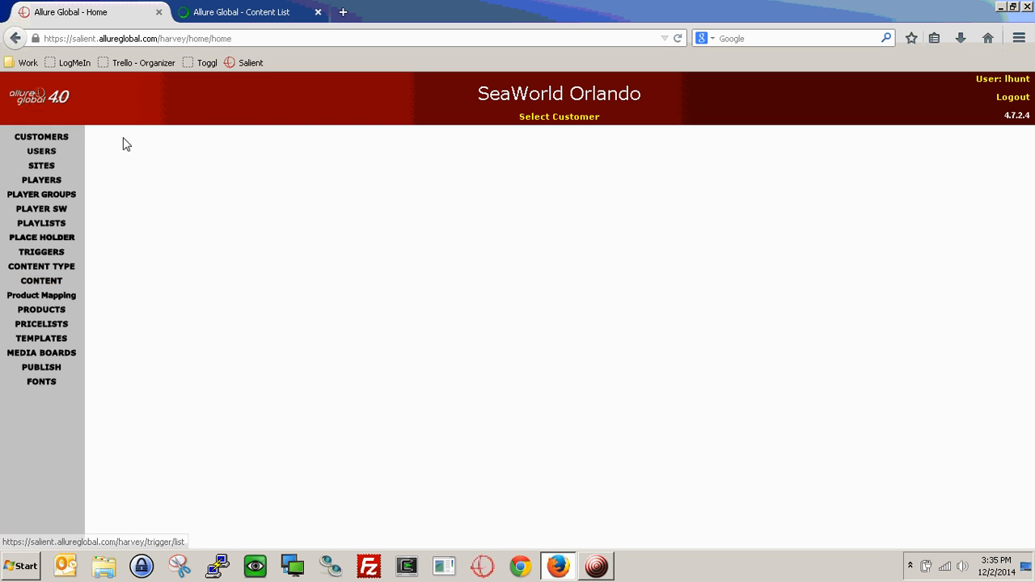
left_click(207, 12)
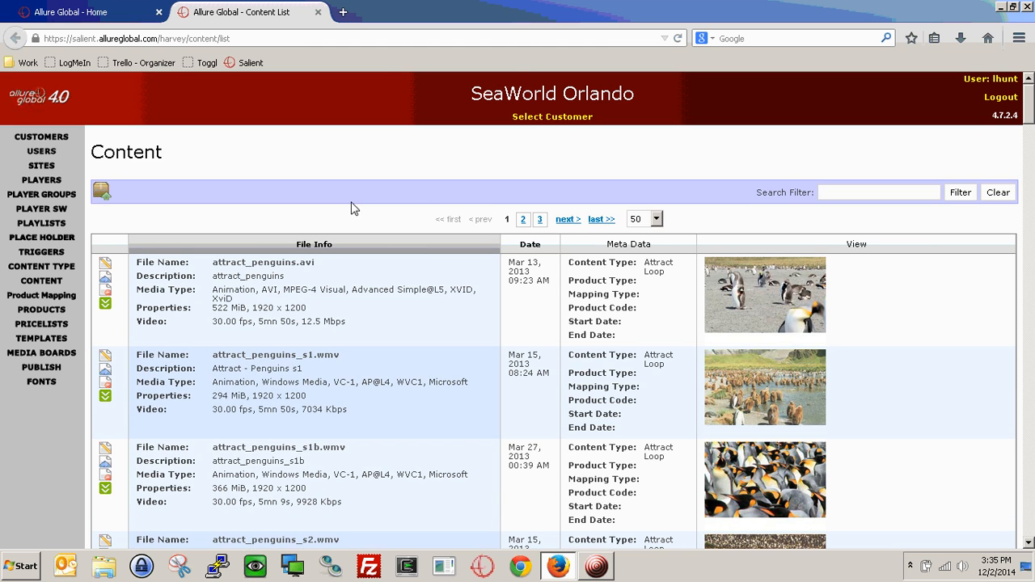
scroll(352, 208, "down", 3)
scroll(352, 208, "down", 5)
scroll(353, 208, "up", 10)
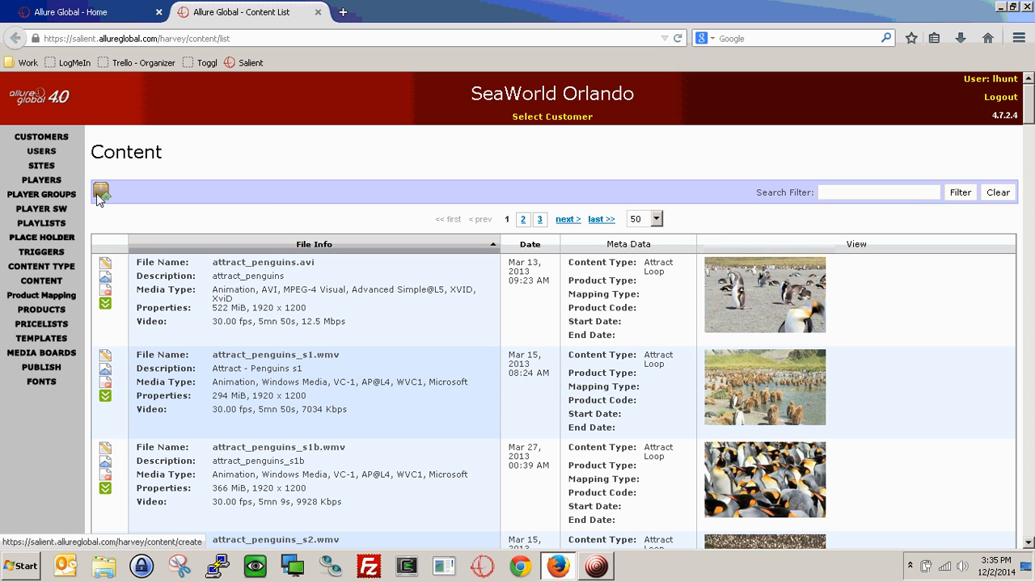
left_click(101, 194)
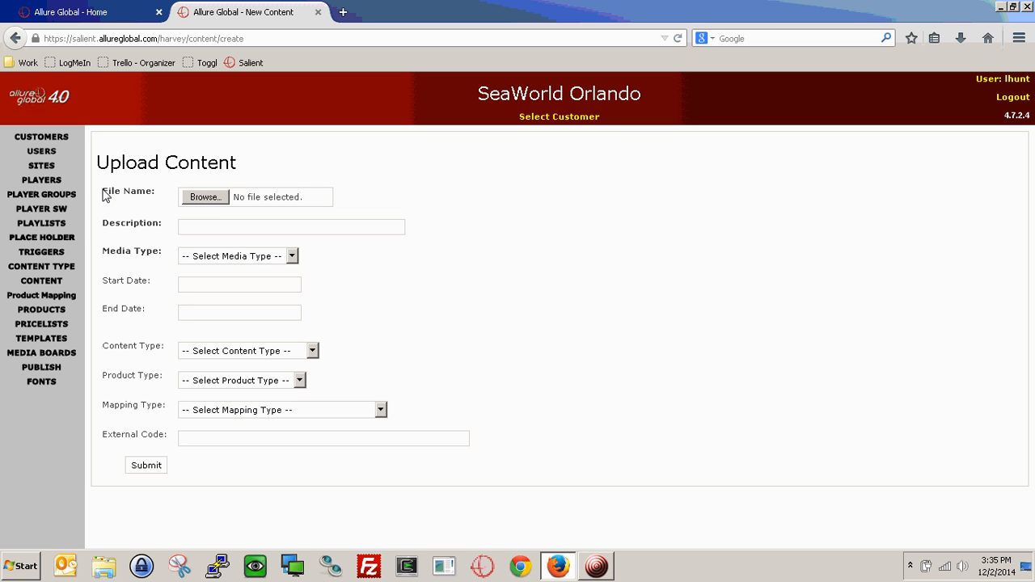
left_click_drag(101, 192, 156, 198)
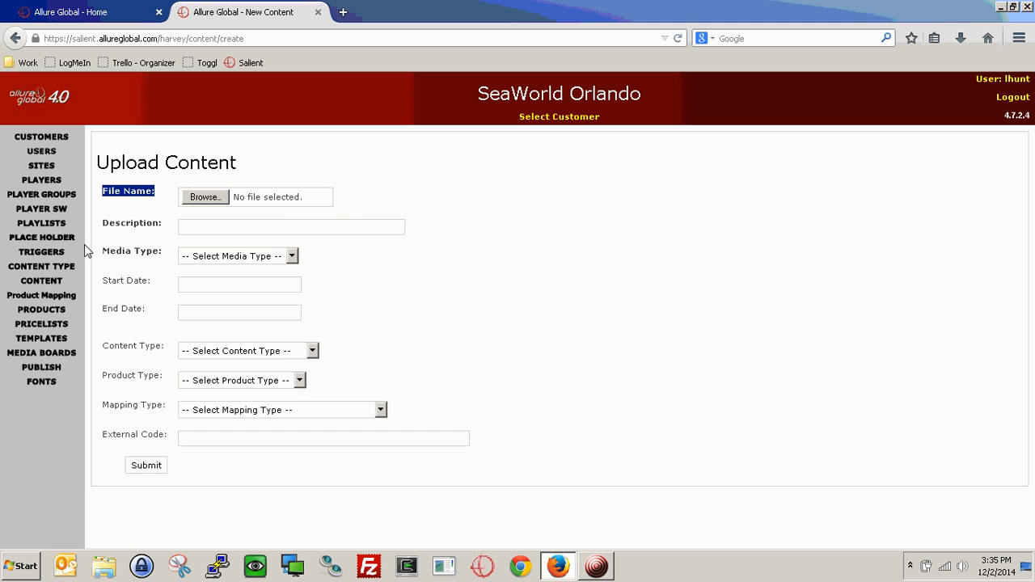
left_click_drag(98, 223, 180, 230)
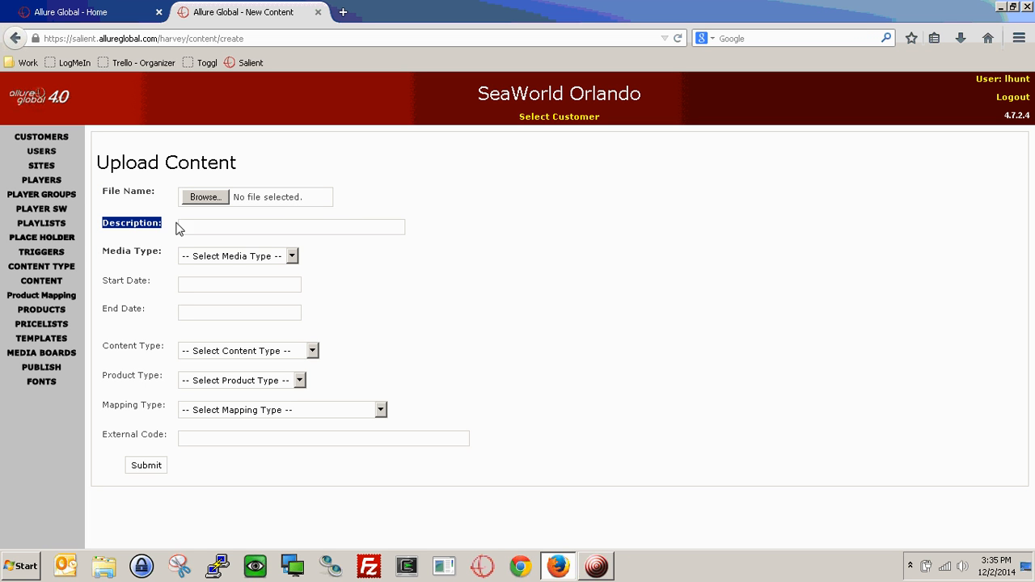
left_click_drag(101, 253, 172, 253)
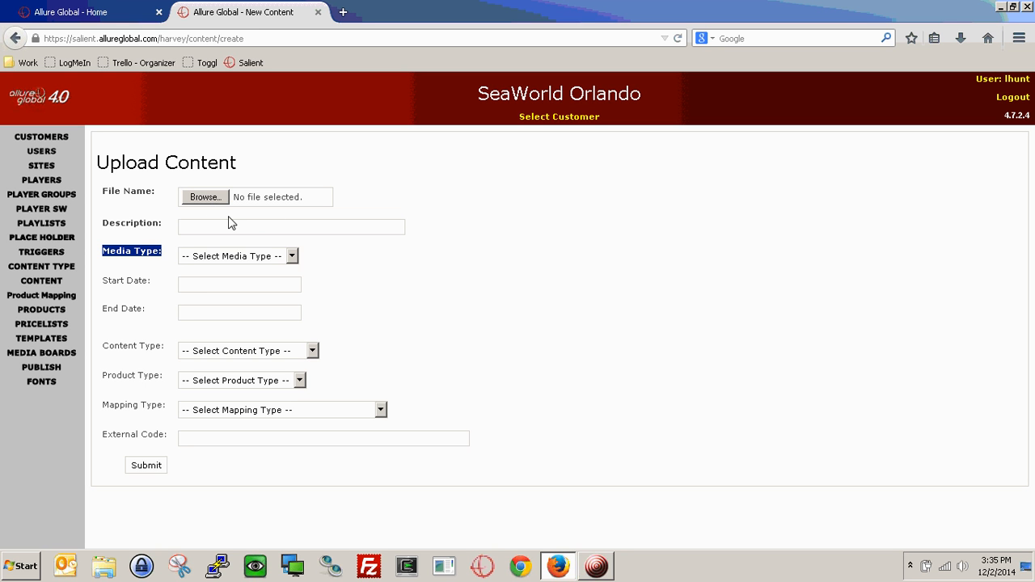
Choose Holiday-beach-chairs-and-pavilion_2560x1600.jpg from the Downloads folder as the file to upload.
left_click(202, 198)
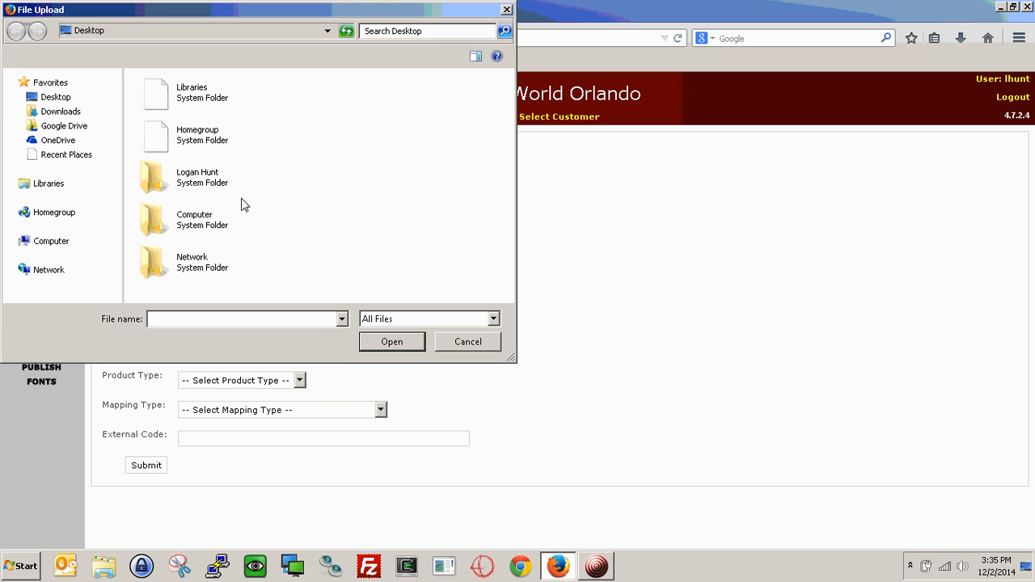
left_click(65, 111)
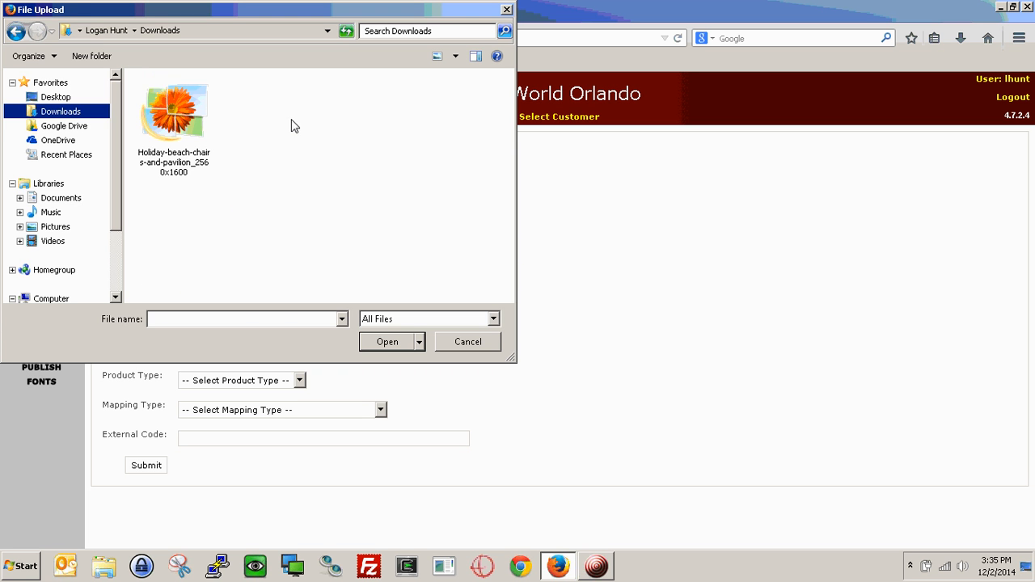
left_click(202, 136)
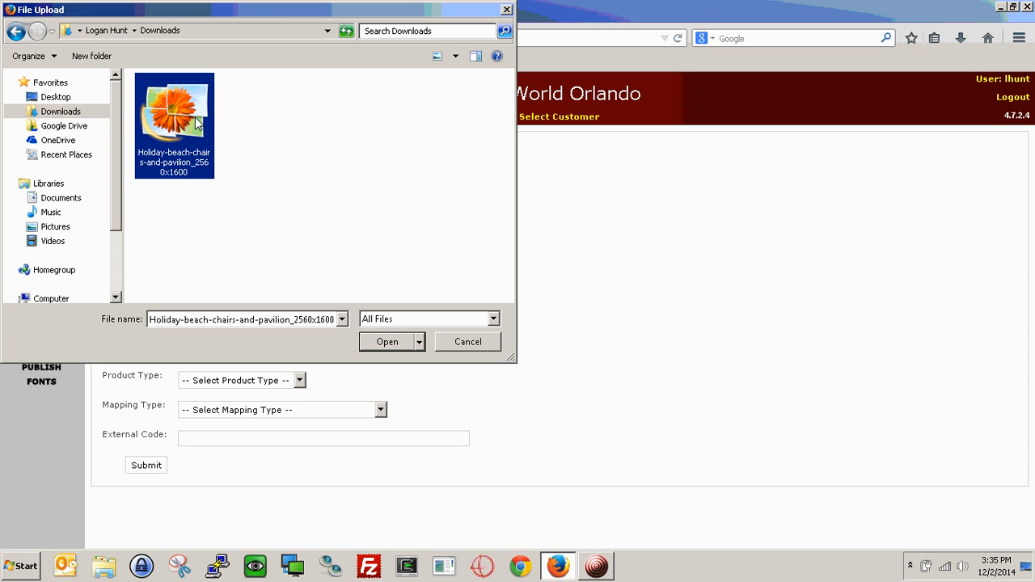
double_click(197, 121)
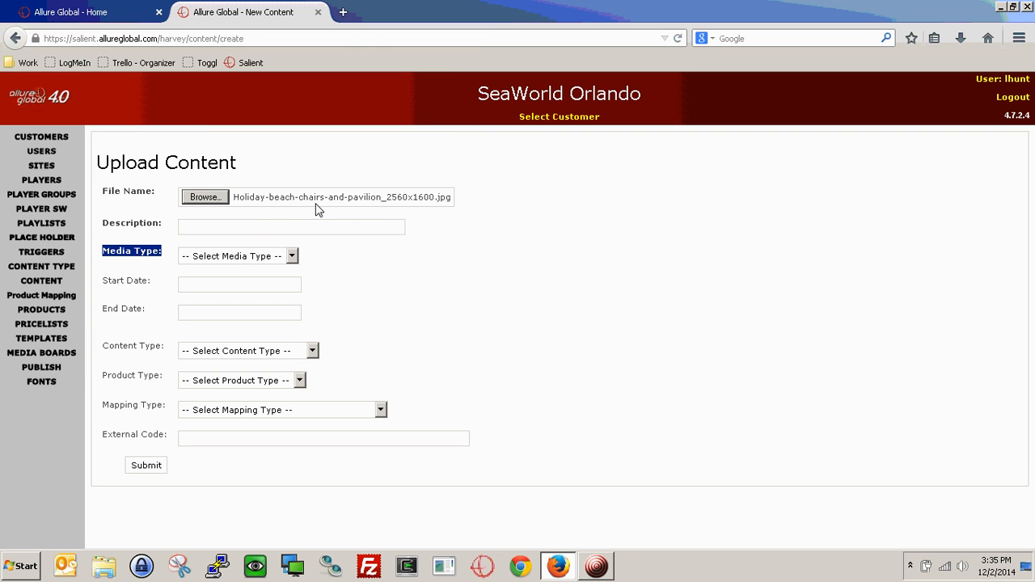
Enter the description "Beach and Chairs" and set the media type to Image.
left_click(267, 226)
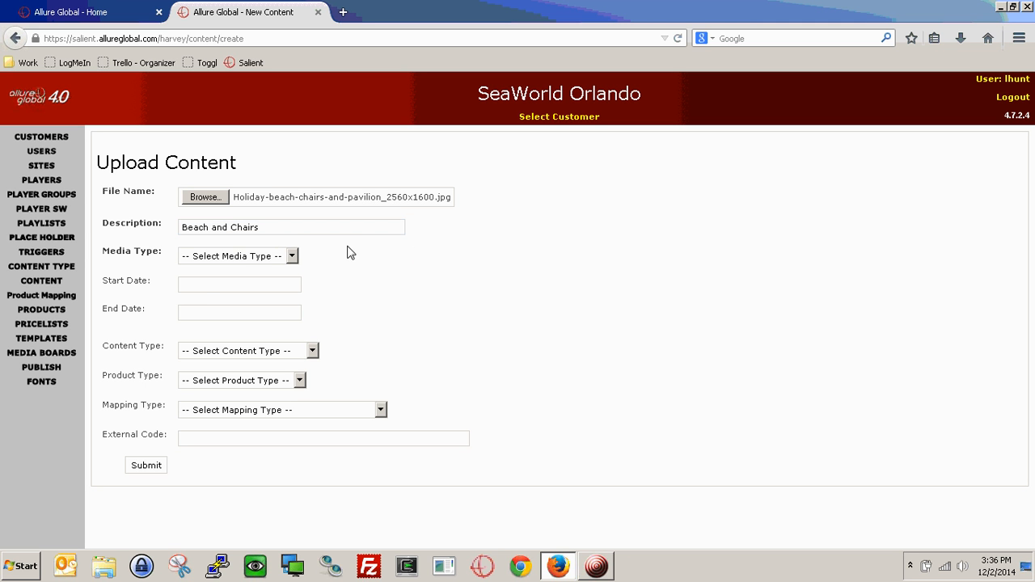
left_click(294, 257)
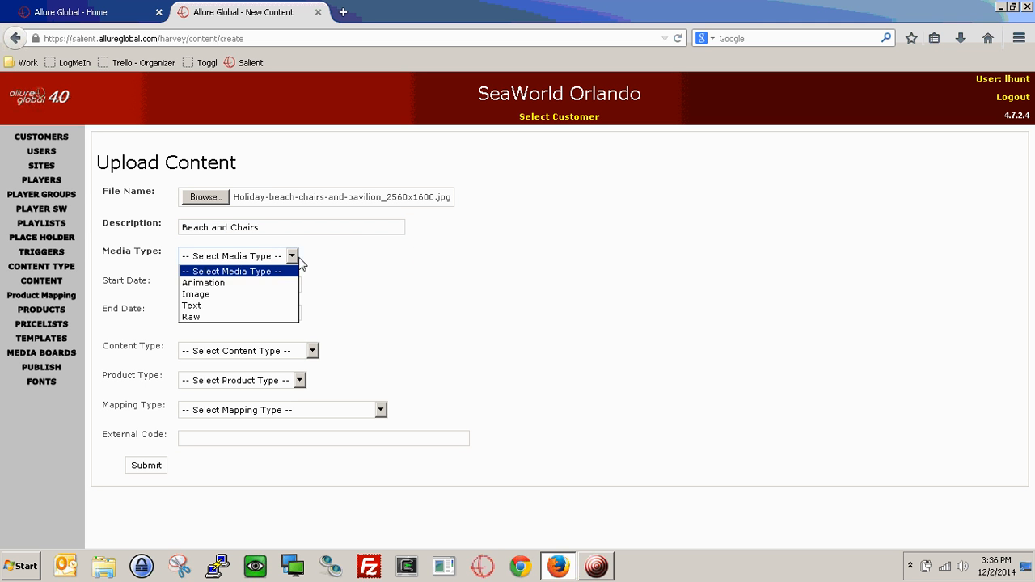
left_click(270, 297)
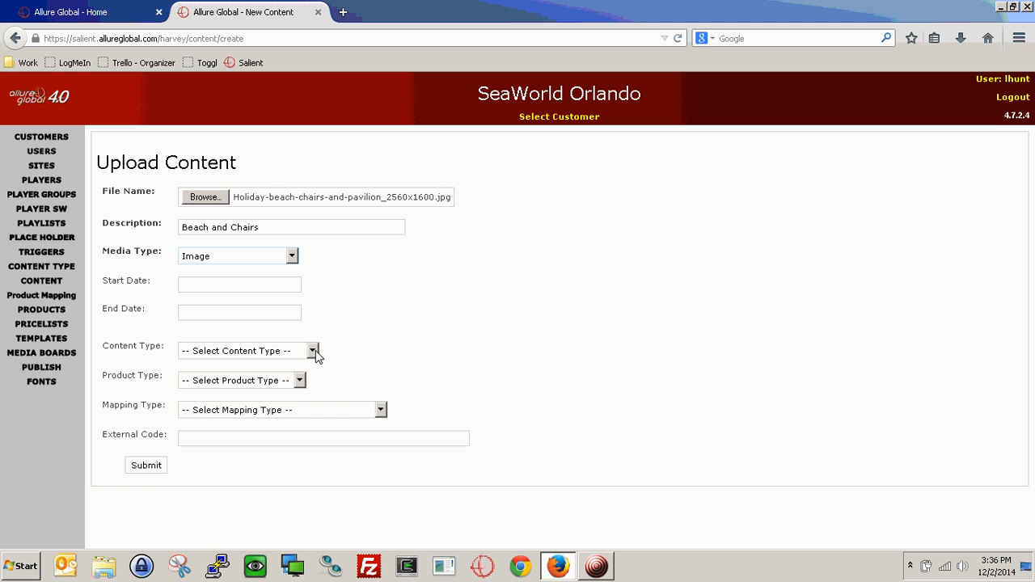
Review the available content type, product type and mapping type options without choosing any.
left_click(312, 351)
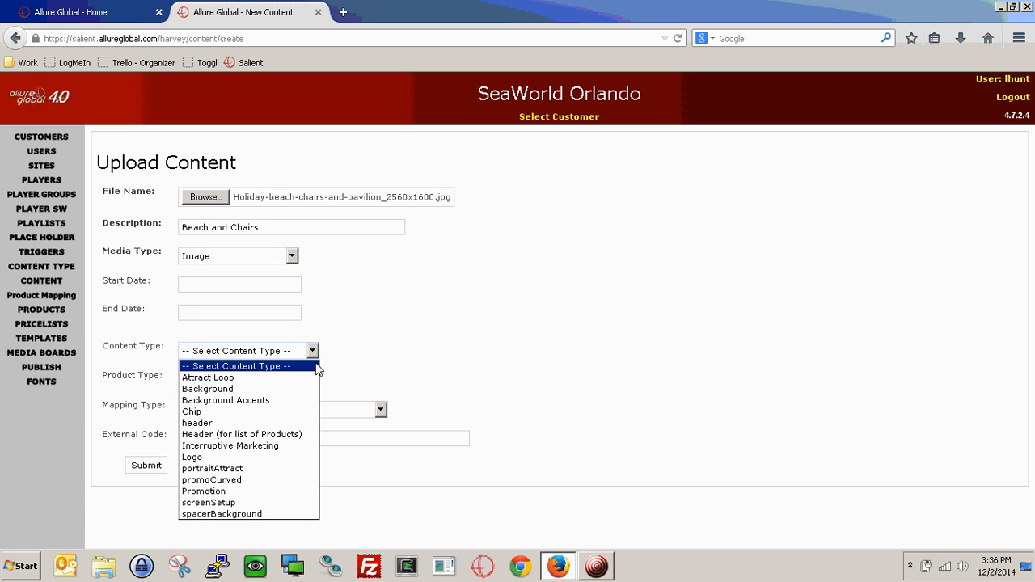
left_click(388, 333)
left_click(300, 380)
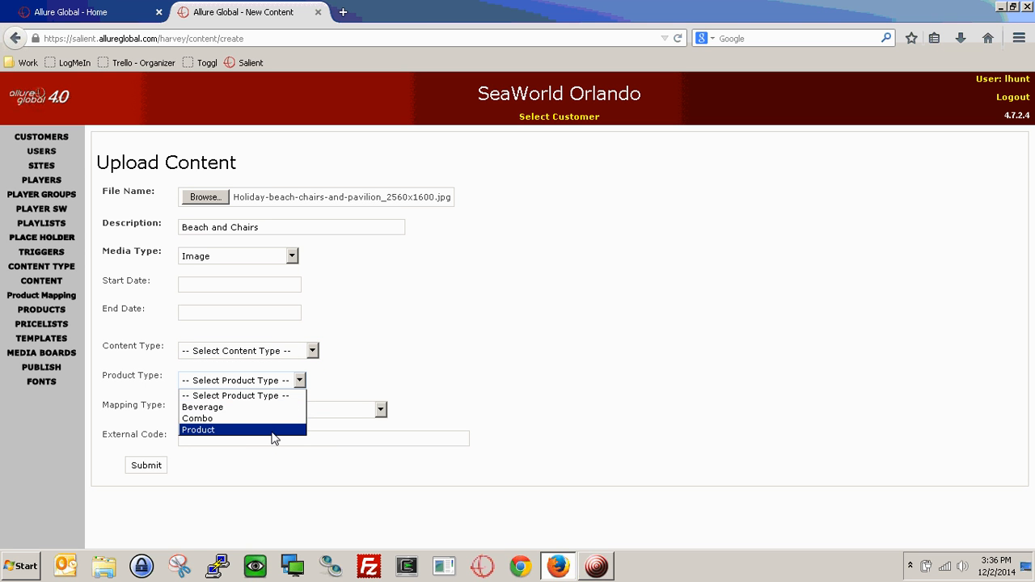
left_click(381, 369)
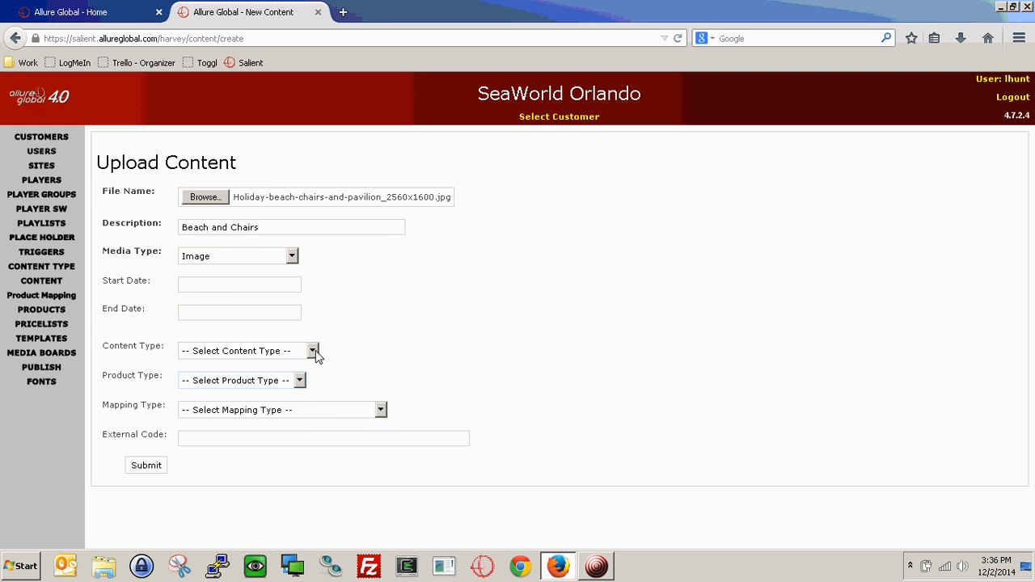
left_click(380, 411)
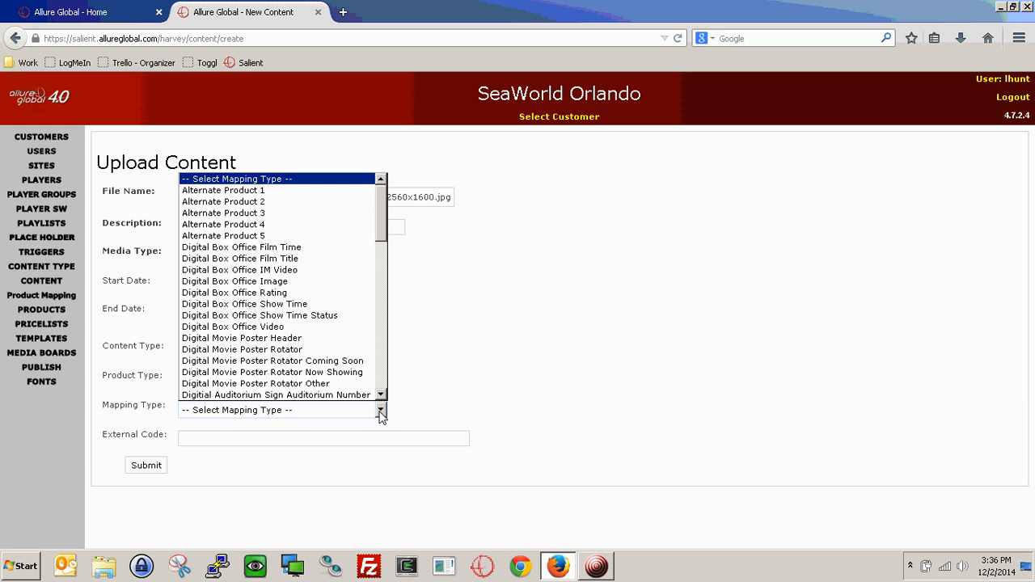
scroll(296, 365, "down", 10)
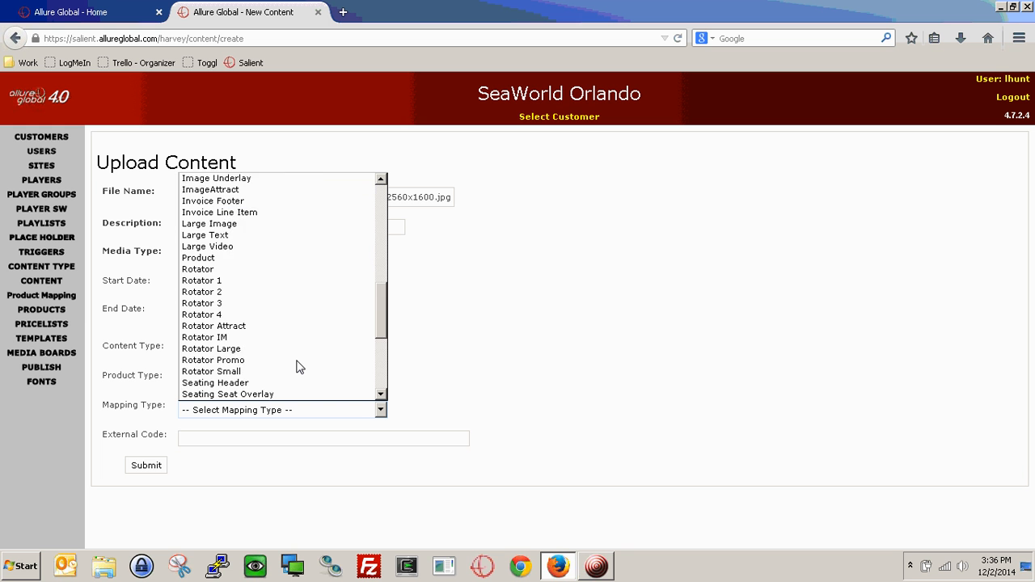
scroll(296, 367, "down", 5)
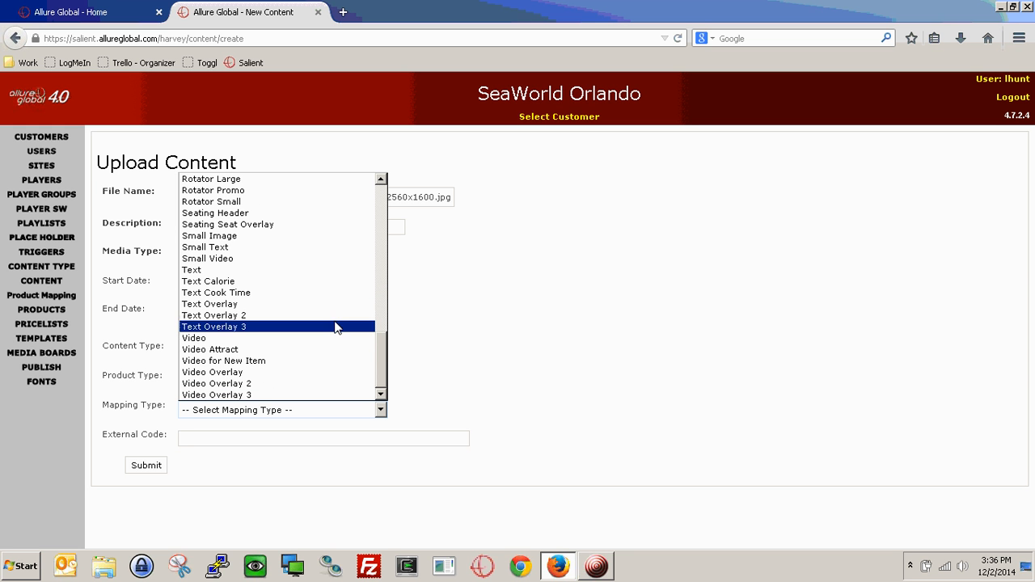
left_click(568, 341)
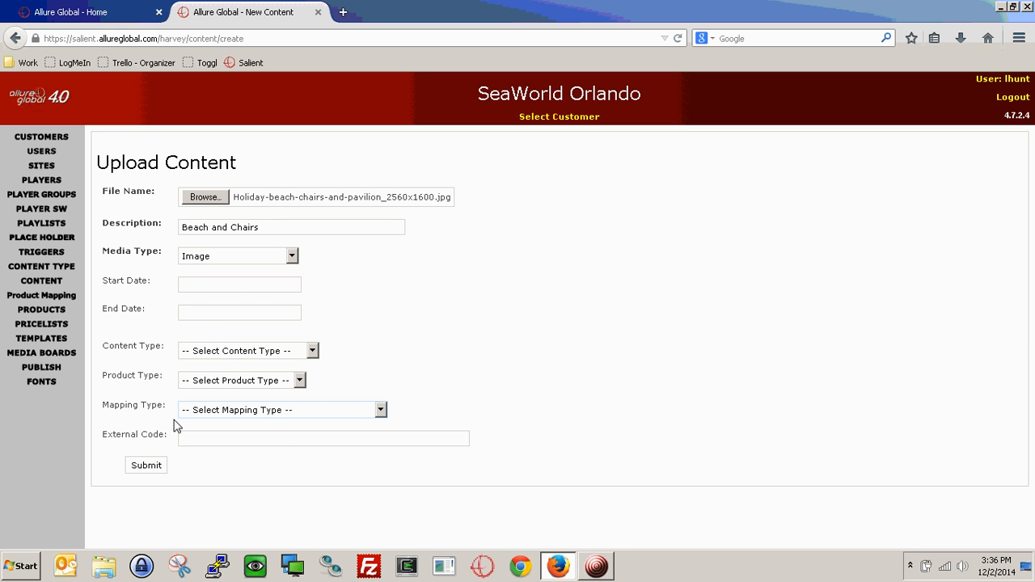
Submit the upload and filter the content list by "beach" to check the new image's metadata.
left_click(146, 467)
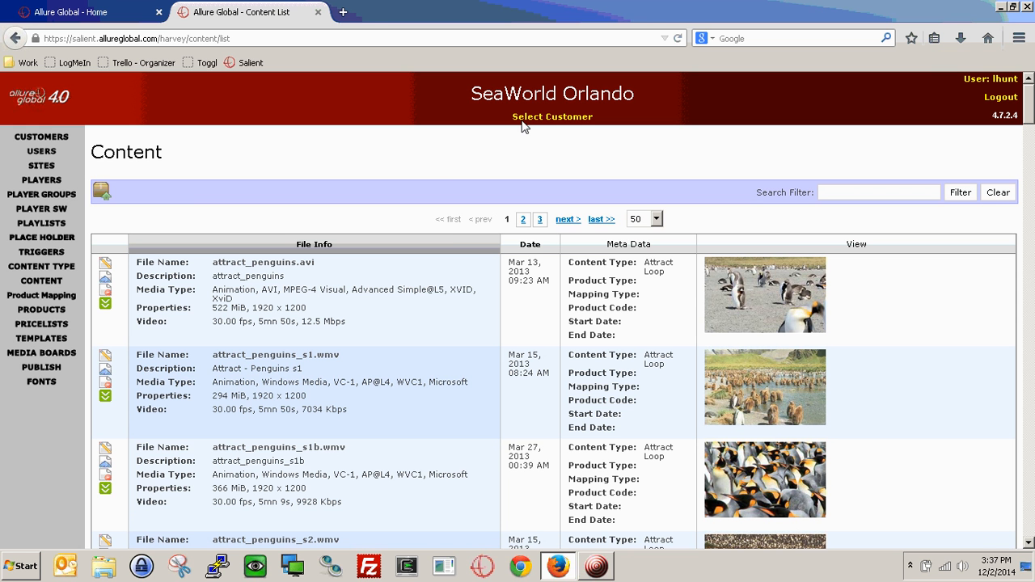
left_click(902, 196)
key("Return")
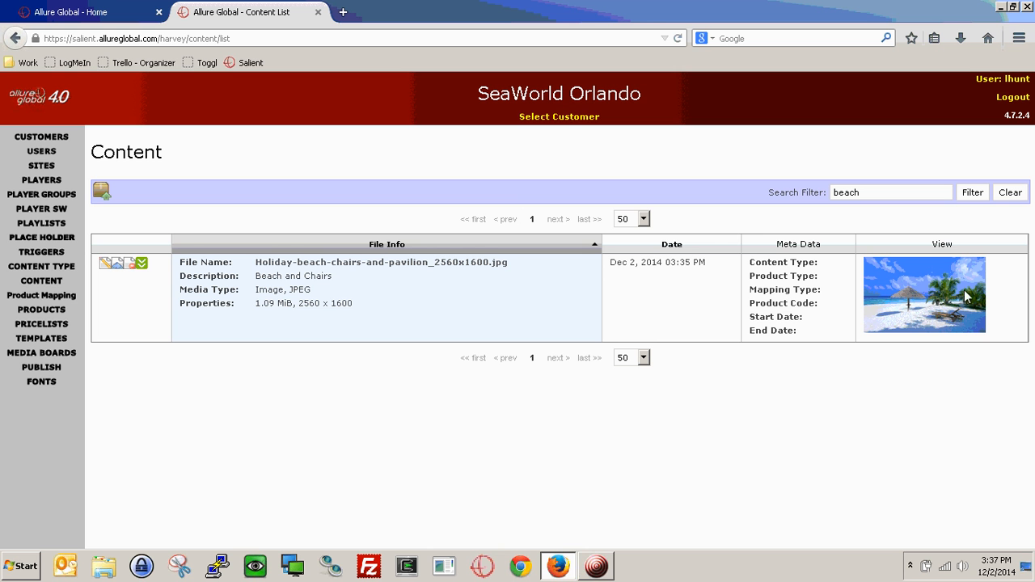
left_click_drag(745, 259, 861, 338)
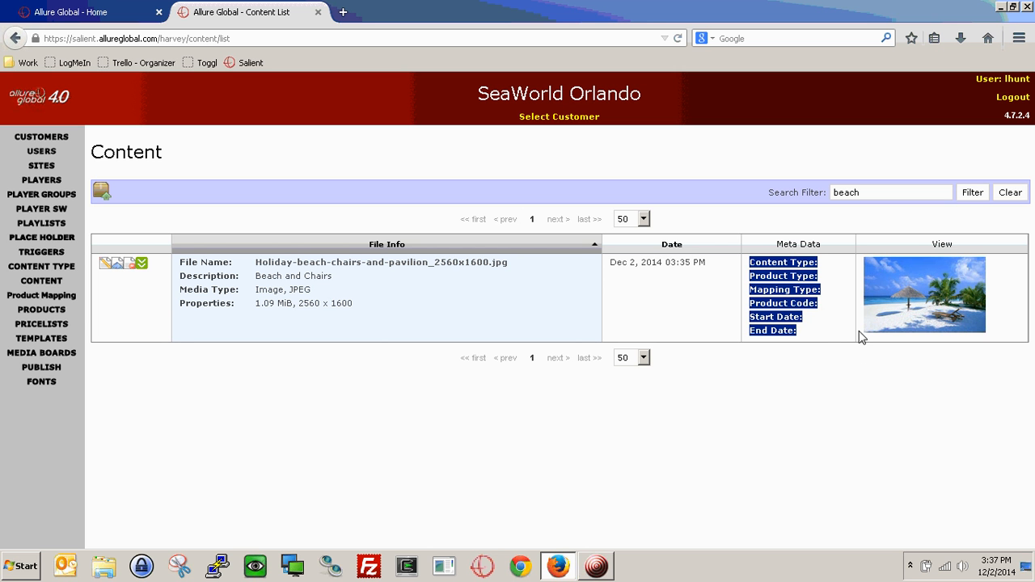
left_click(847, 424)
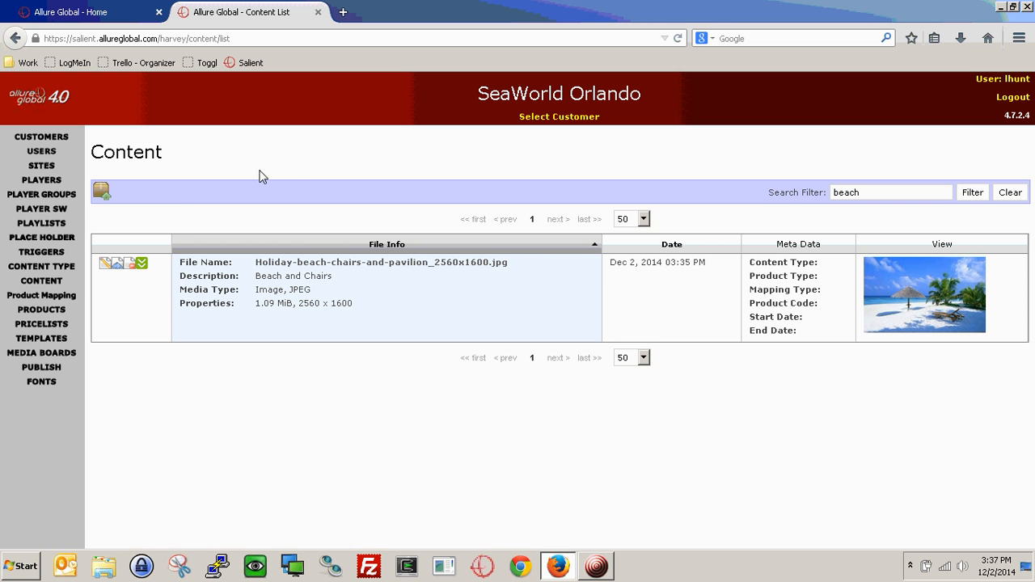
Open the Media Boards list in a new browser tab and show the slot assignments of "Antartica - M - 1 screen - VIP Logo".
right_click(61, 355)
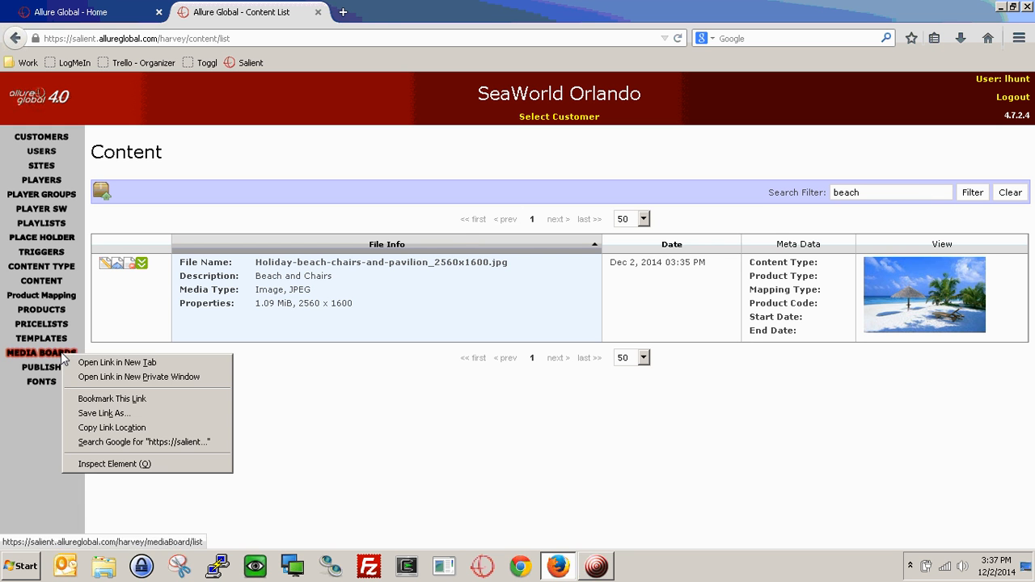
left_click(89, 362)
left_click(420, 9)
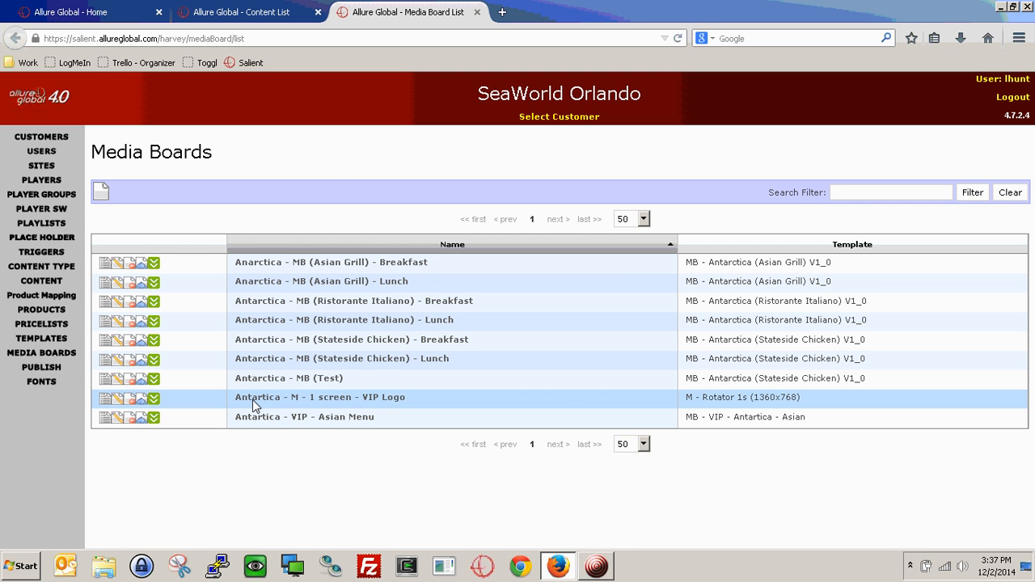
left_click(104, 400)
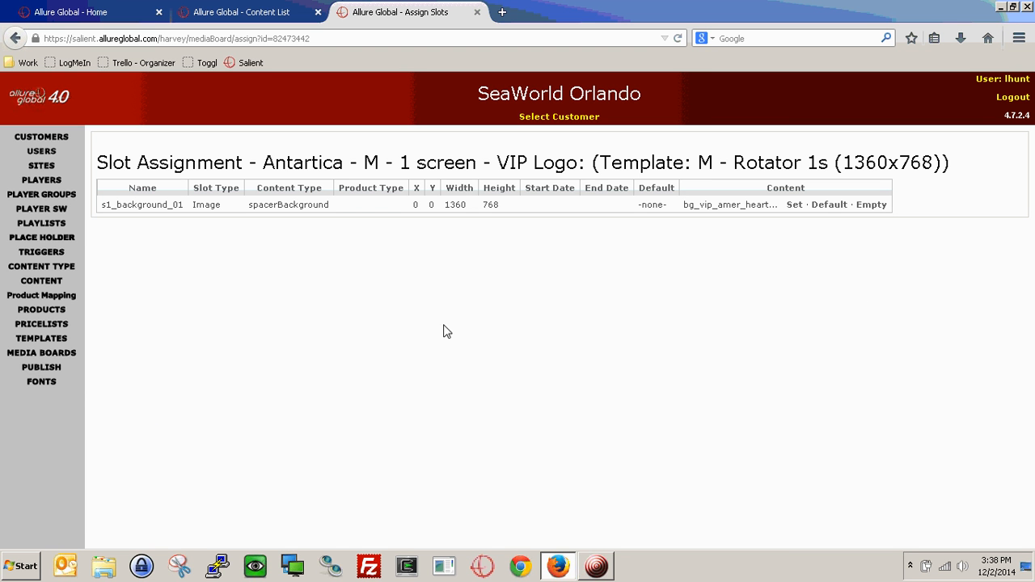
Open the image assignment for slot s1_background_01 and filter the available images to any content type.
left_click(794, 207)
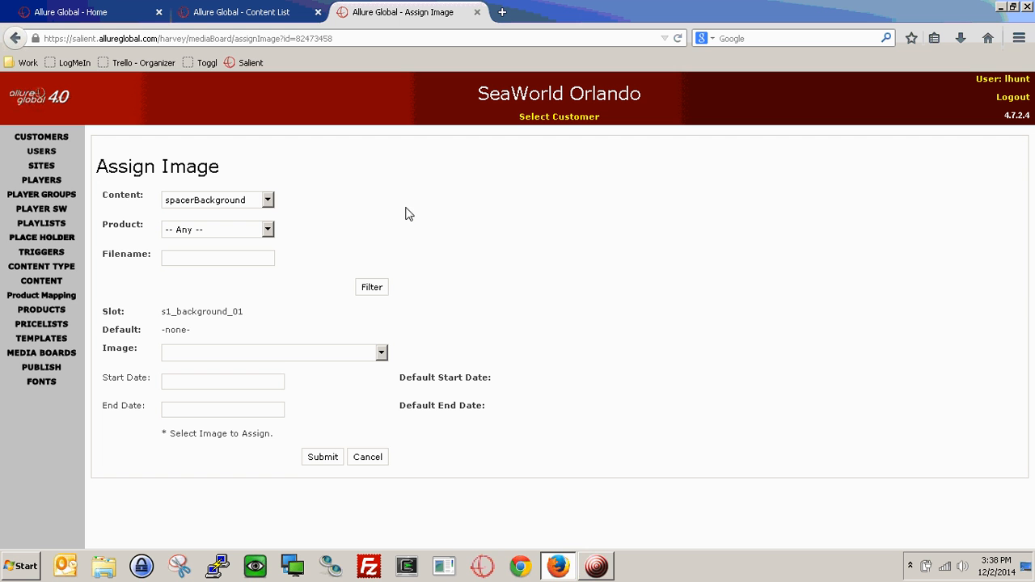
left_click(380, 354)
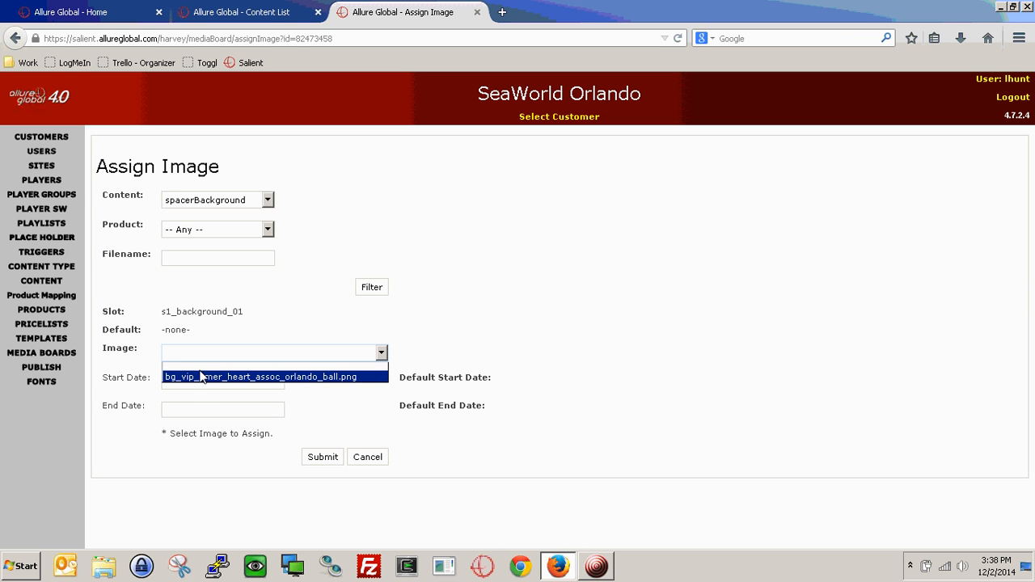
left_click(391, 196)
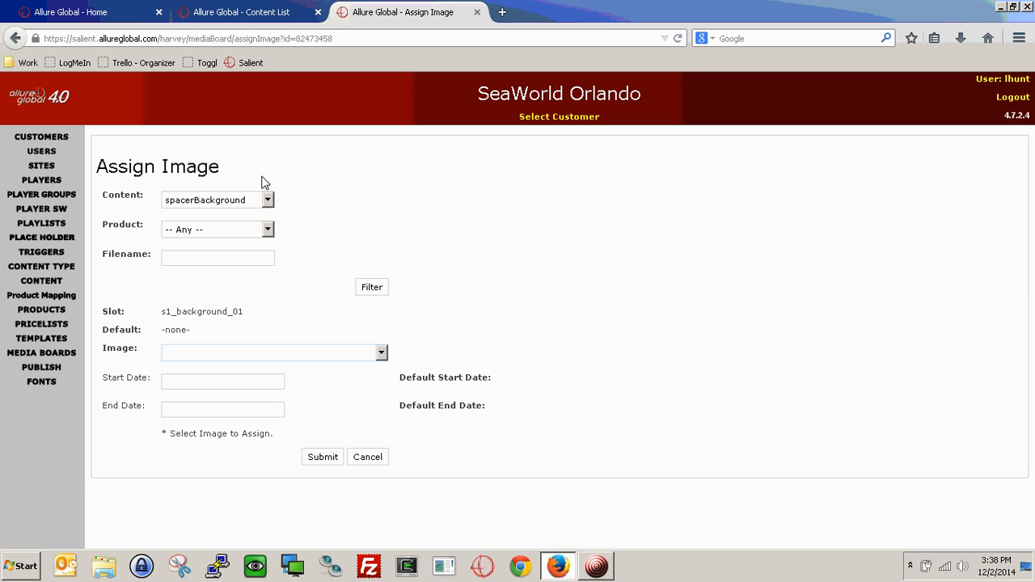
left_click_drag(101, 189, 153, 195)
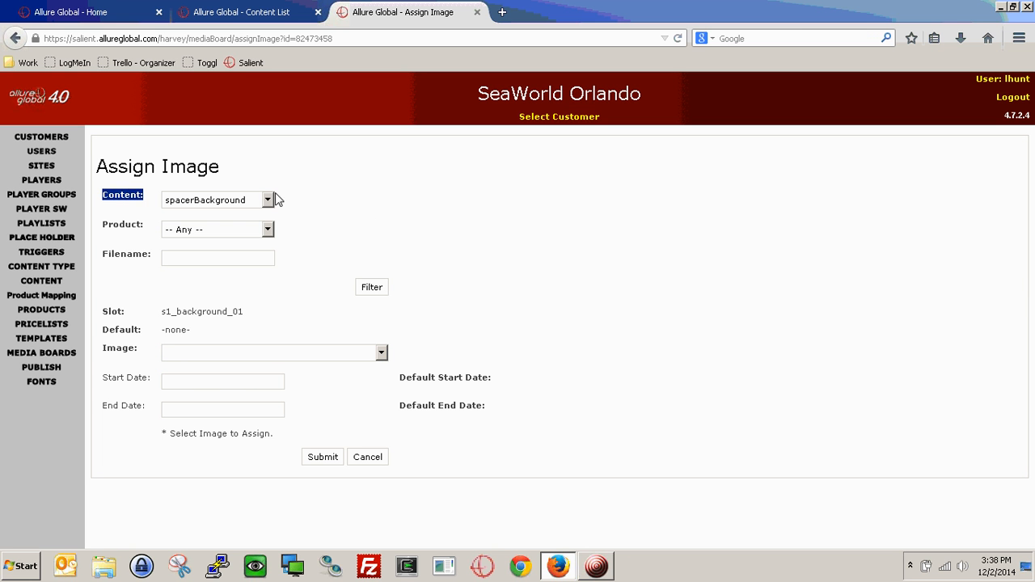
left_click(371, 222)
left_click(268, 200)
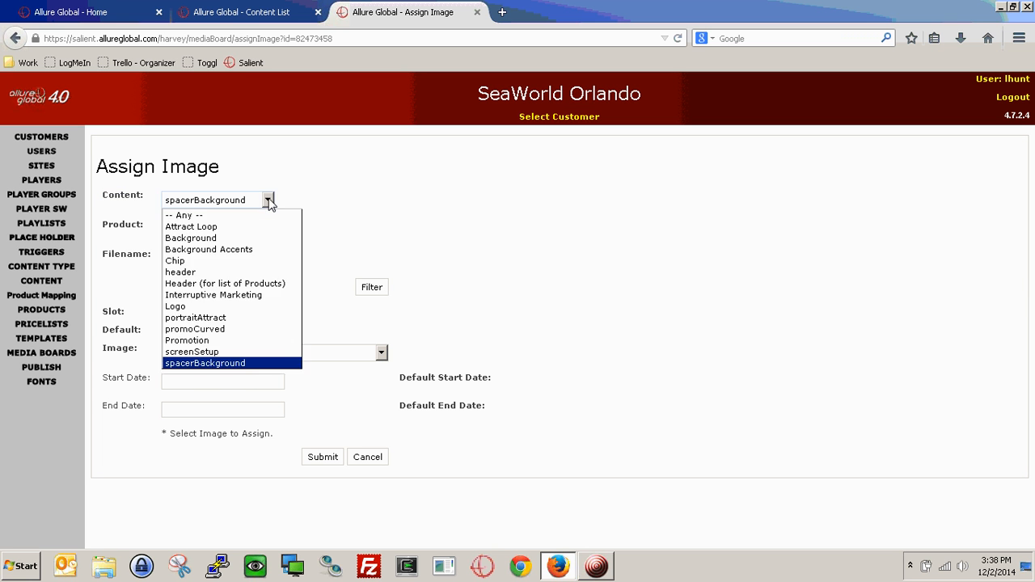
left_click(275, 215)
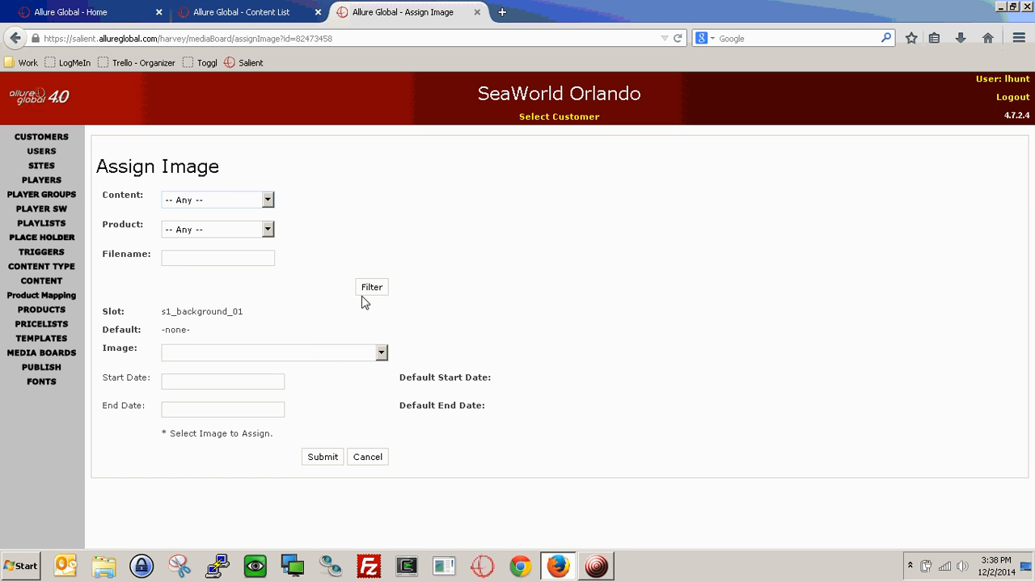
left_click(370, 293)
Assign Holiday-beach-chairs-and-pavilion_2560x1600.jpg to slot s1_background_01 and submit the assignment.
left_click(381, 354)
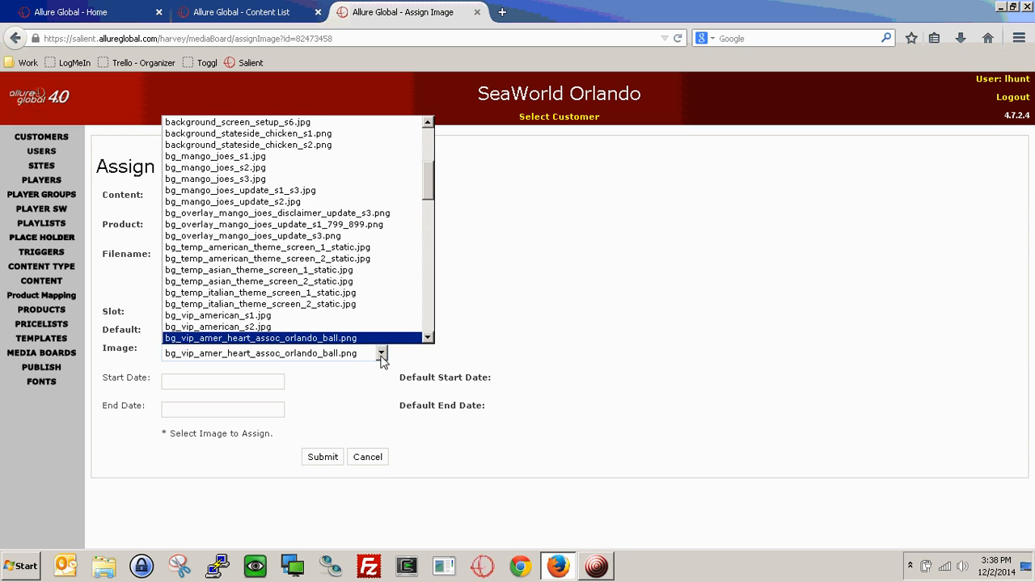
scroll(424, 181, "up", 7)
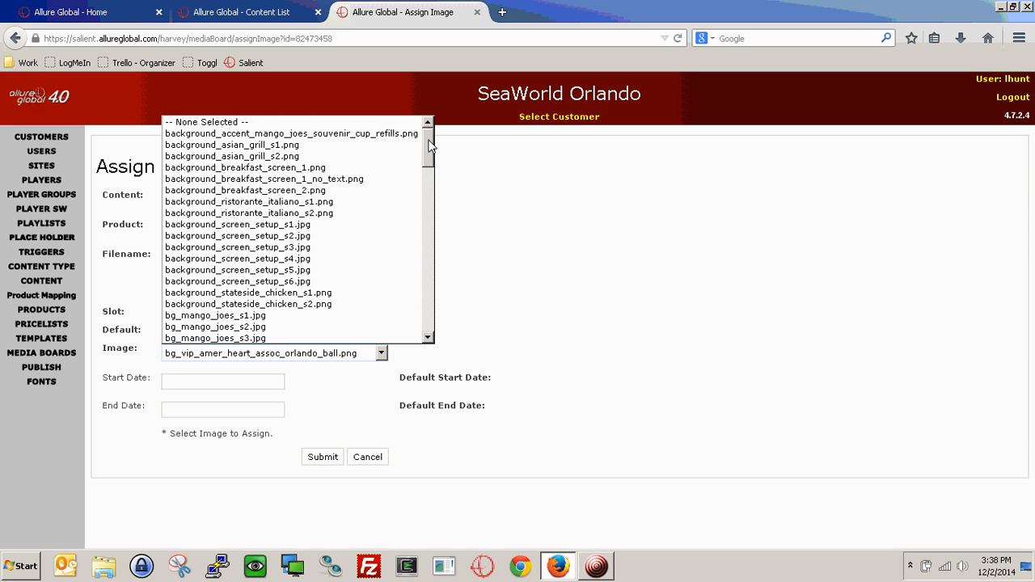
scroll(428, 192, "down", 7)
left_click_drag(427, 192, 452, 149)
scroll(433, 155, "down", 1)
scroll(436, 178, "down", 2)
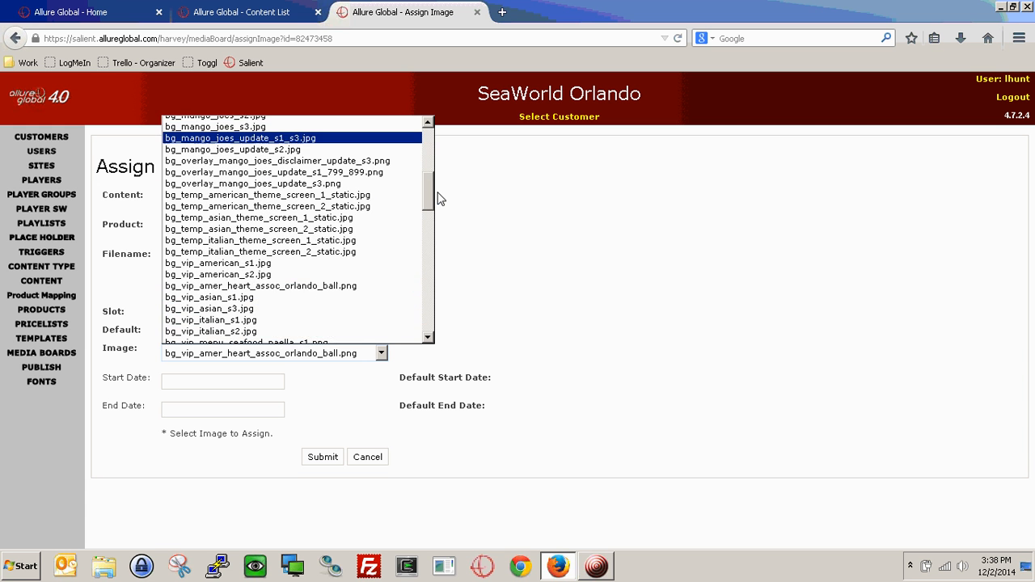
scroll(439, 199, "down", 1)
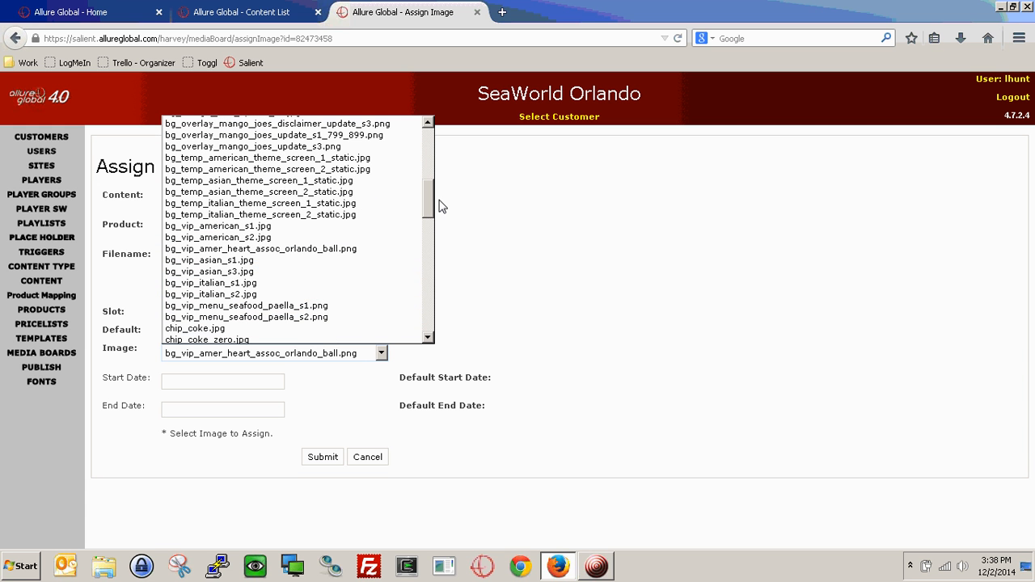
left_click_drag(440, 200, 439, 272)
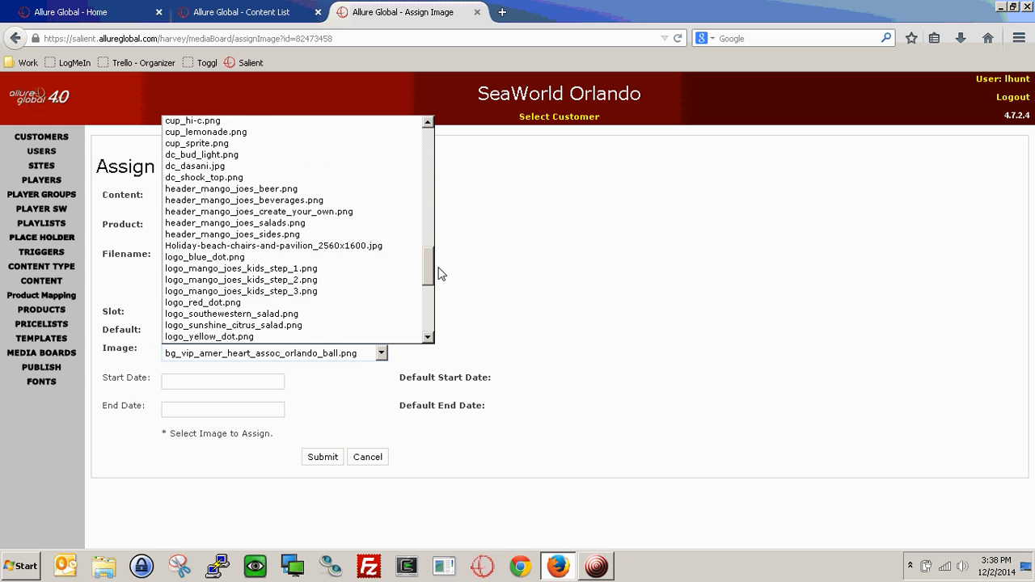
left_click(196, 246)
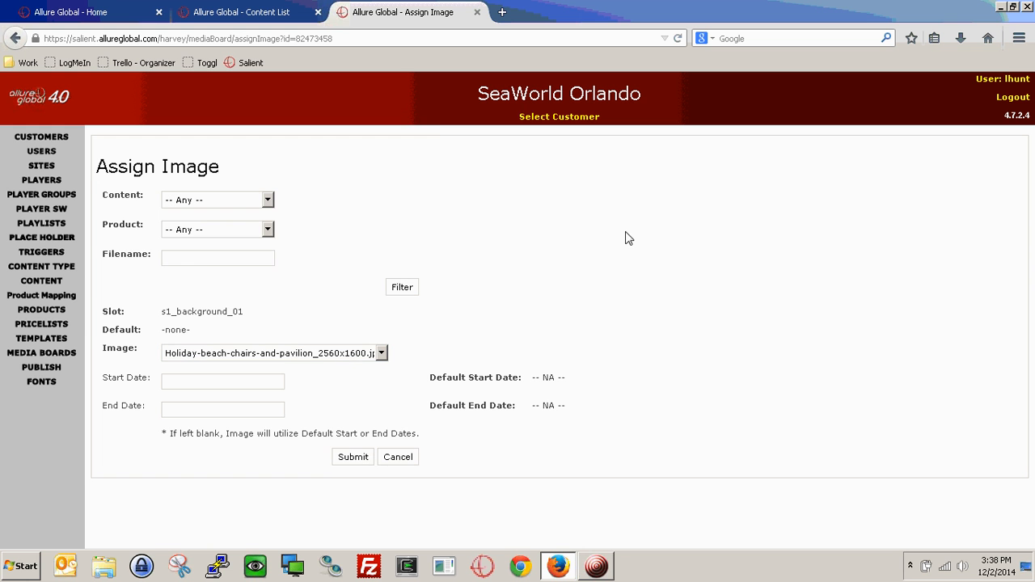
left_click(342, 461)
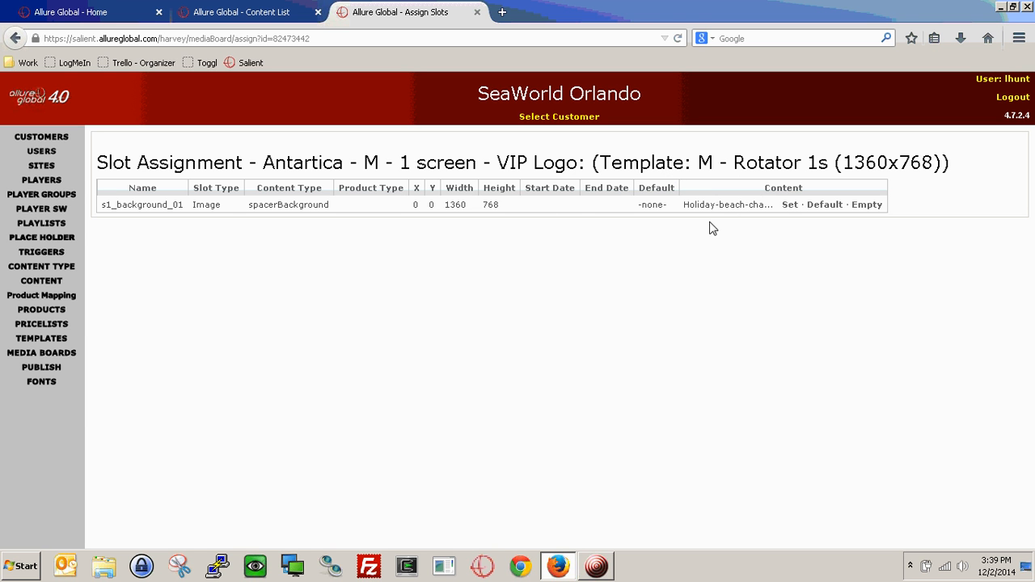
left_click_drag(657, 281, 652, 281)
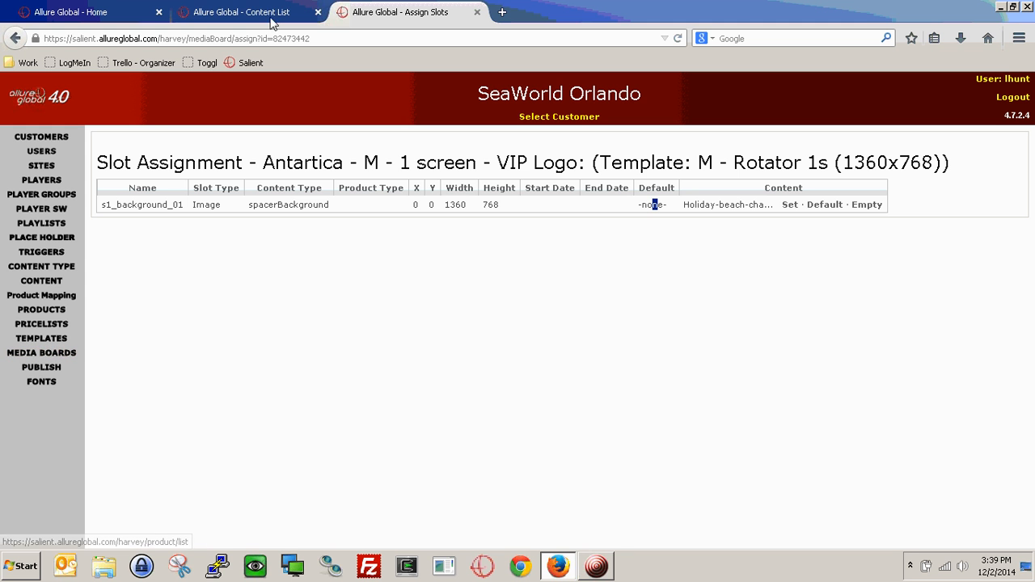
Return to the Media Boards list and review the slot assignments of "Anarctica - MB (Asian Grill) - Breakfast".
left_click(47, 355)
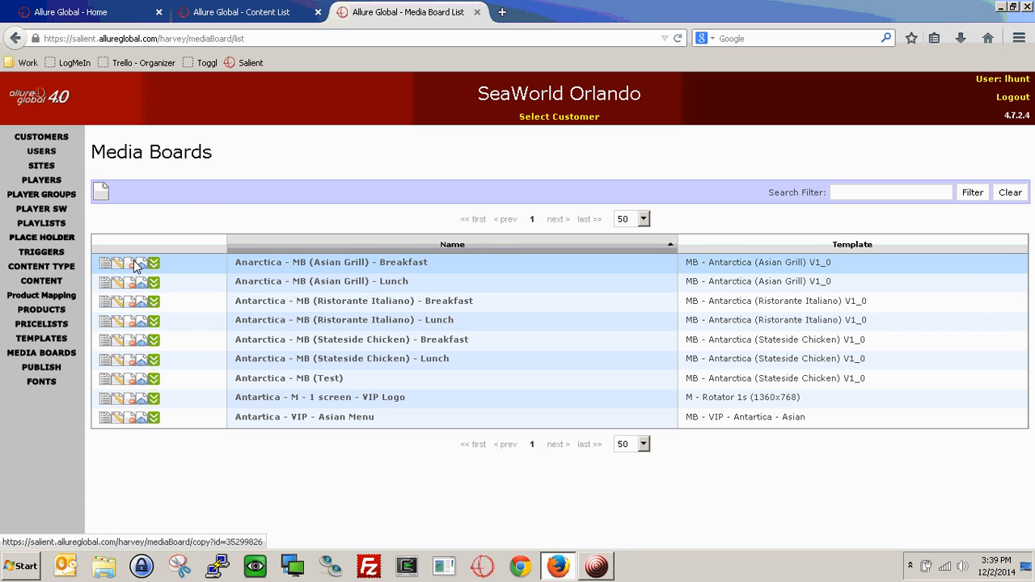
left_click(104, 270)
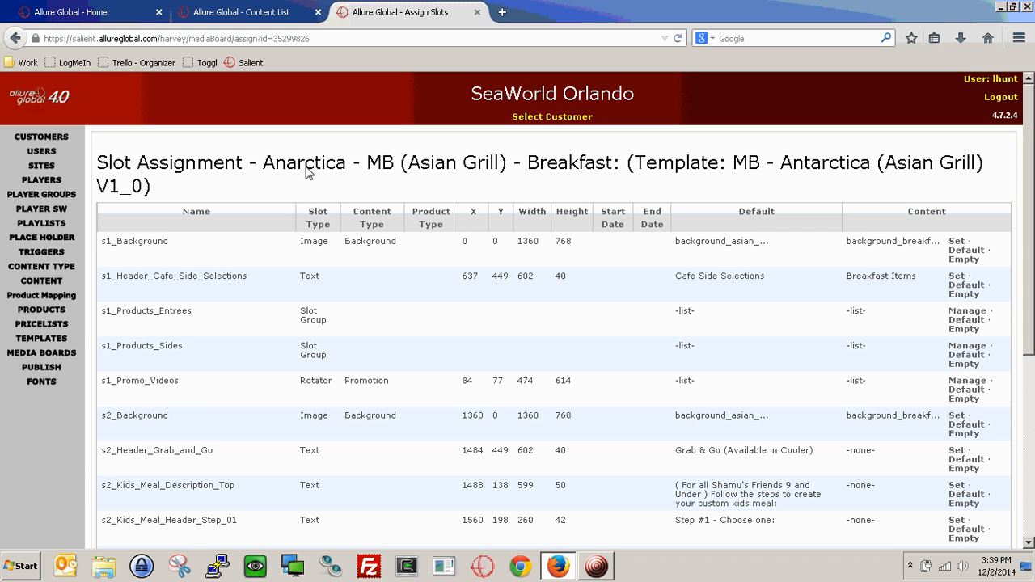
scroll(180, 368, "down", 2)
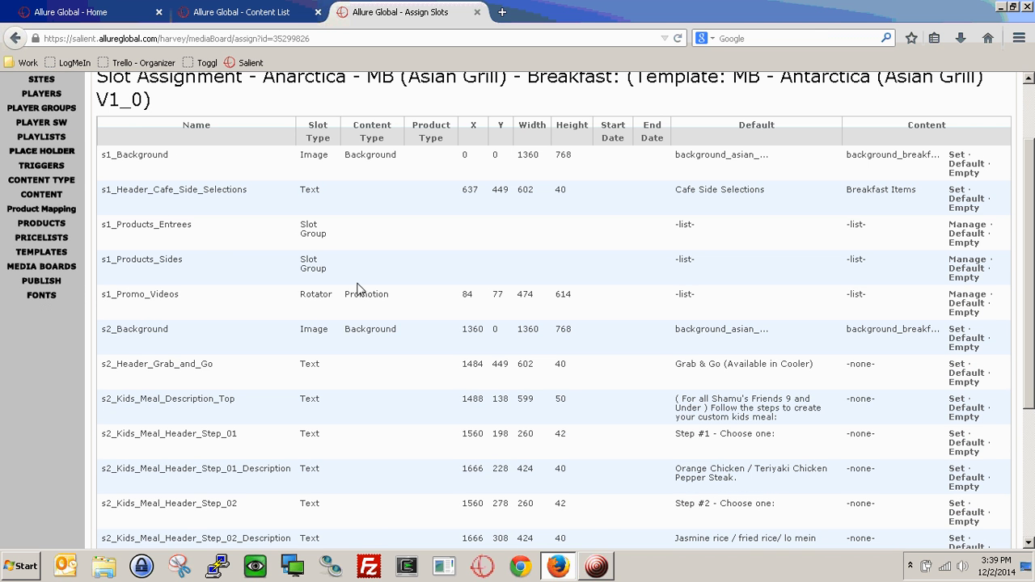
scroll(388, 304, "down", 2)
scroll(386, 303, "up", 2)
double_click(524, 155)
left_click(470, 337)
Open the image assignment for slot s1_Background and filter the available images to any content type instead of Background.
left_click(959, 160)
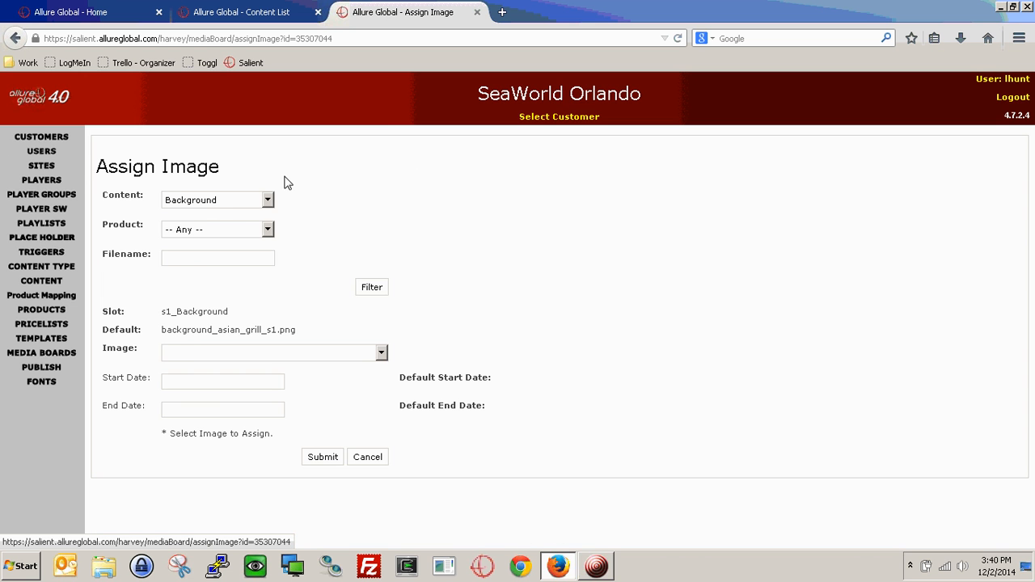
left_click(379, 355)
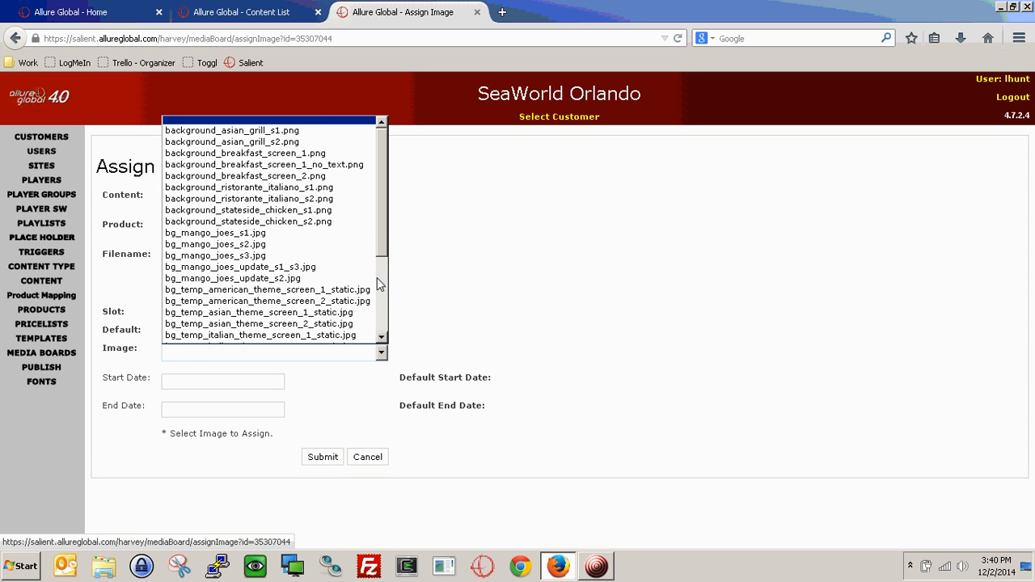
left_click_drag(382, 233, 386, 187)
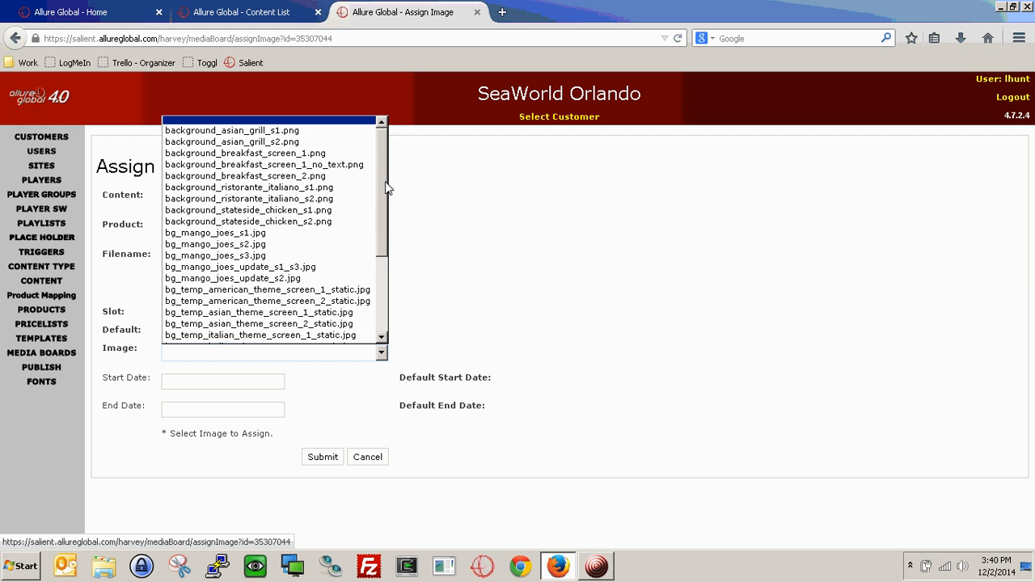
left_click(519, 152)
left_click(268, 201)
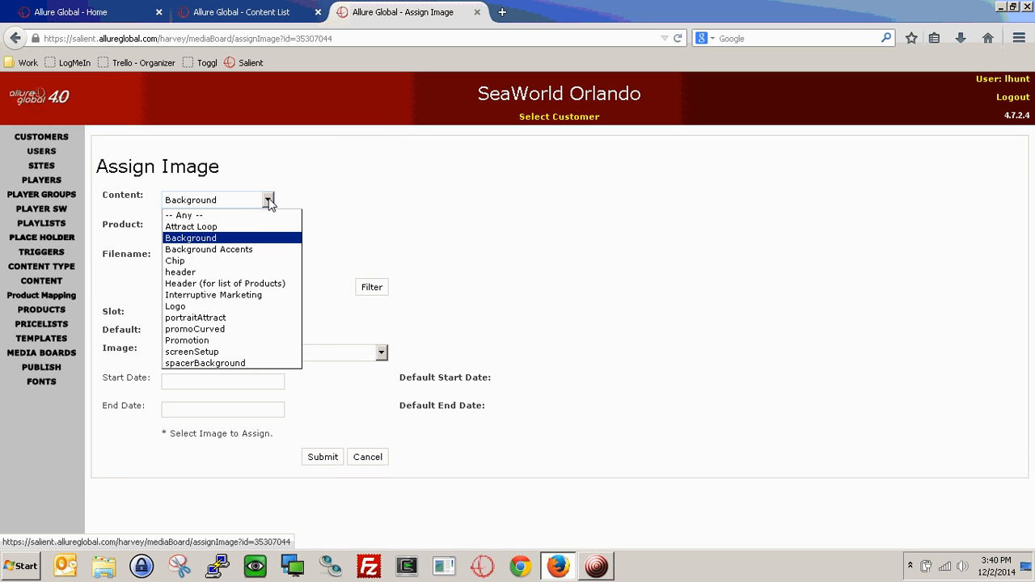
left_click(238, 217)
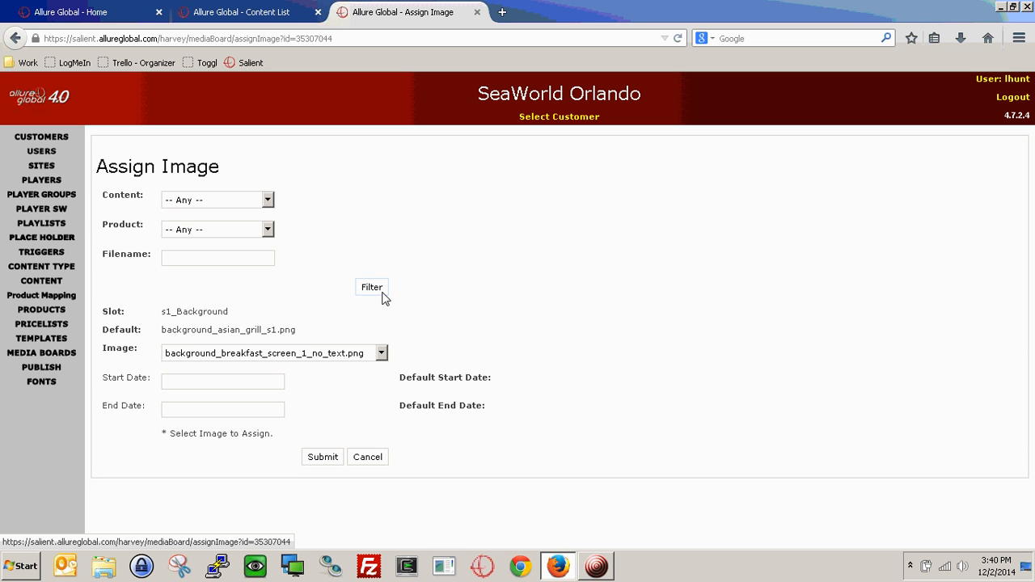
Assign Holiday-beach-chairs-and-pavilion_2560x1600.jpg to the Asian Grill breakfast board's s1_Background slot and submit the assignment.
left_click(381, 353)
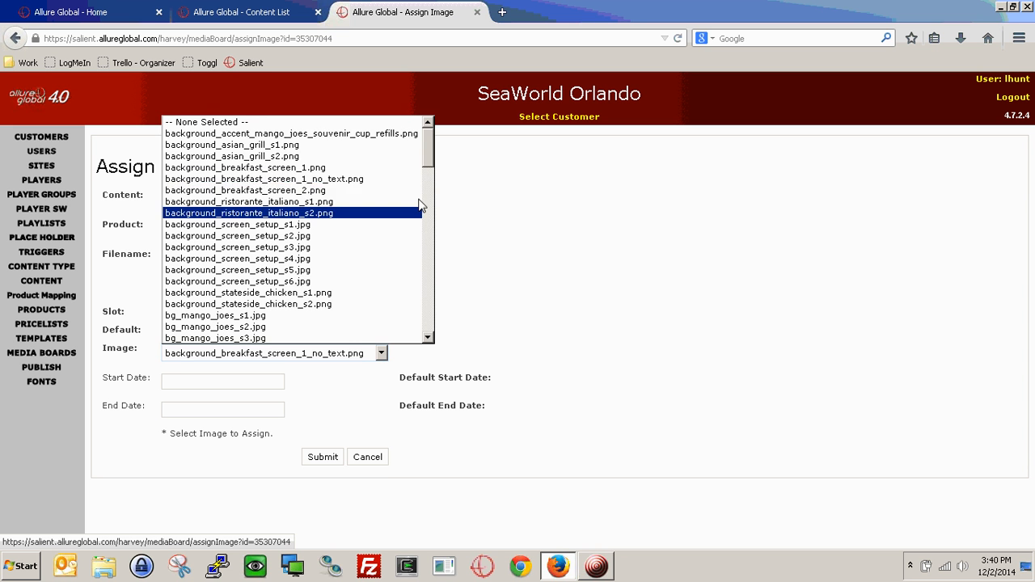
left_click_drag(429, 144, 431, 269)
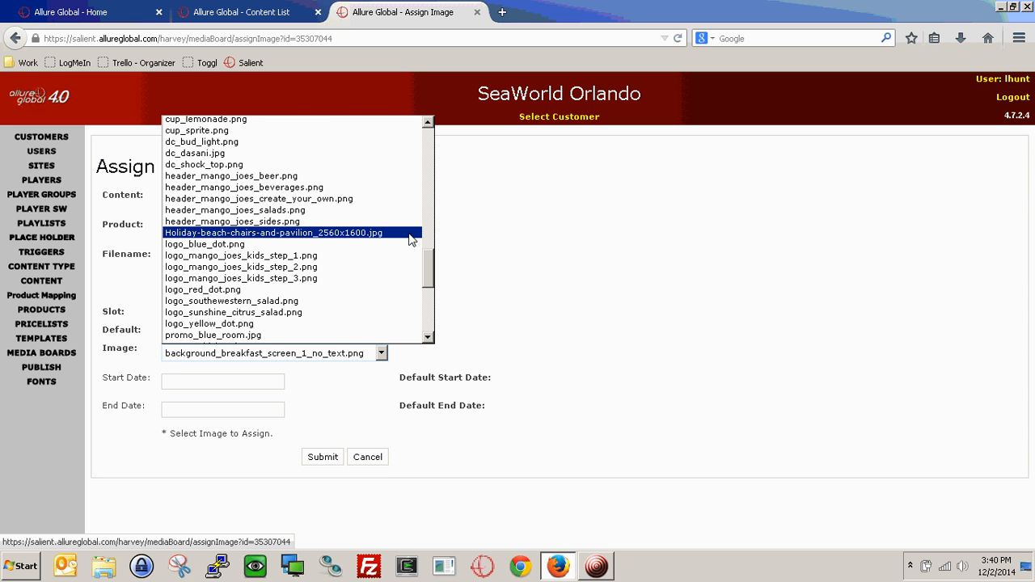
left_click(412, 233)
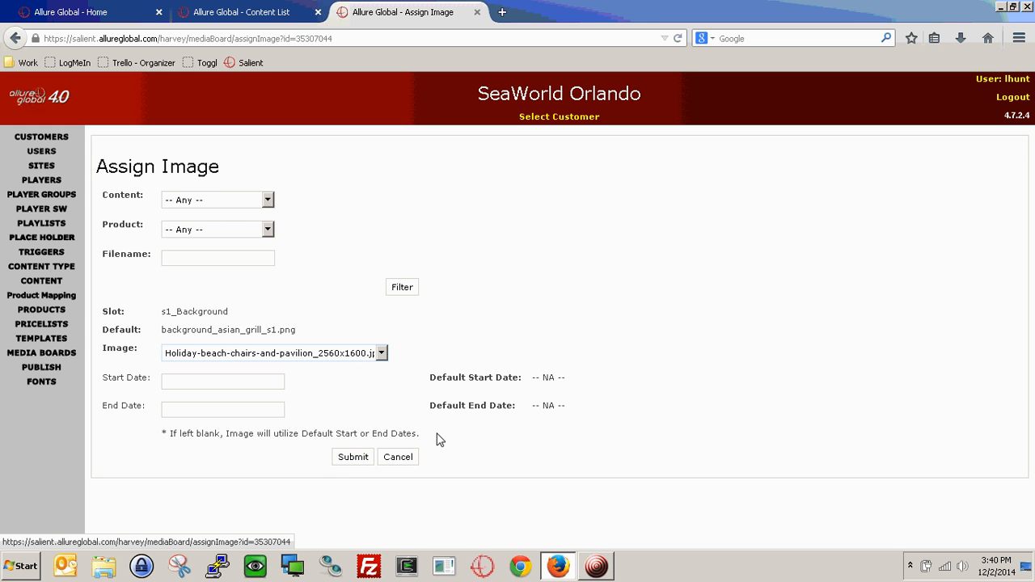
left_click(354, 458)
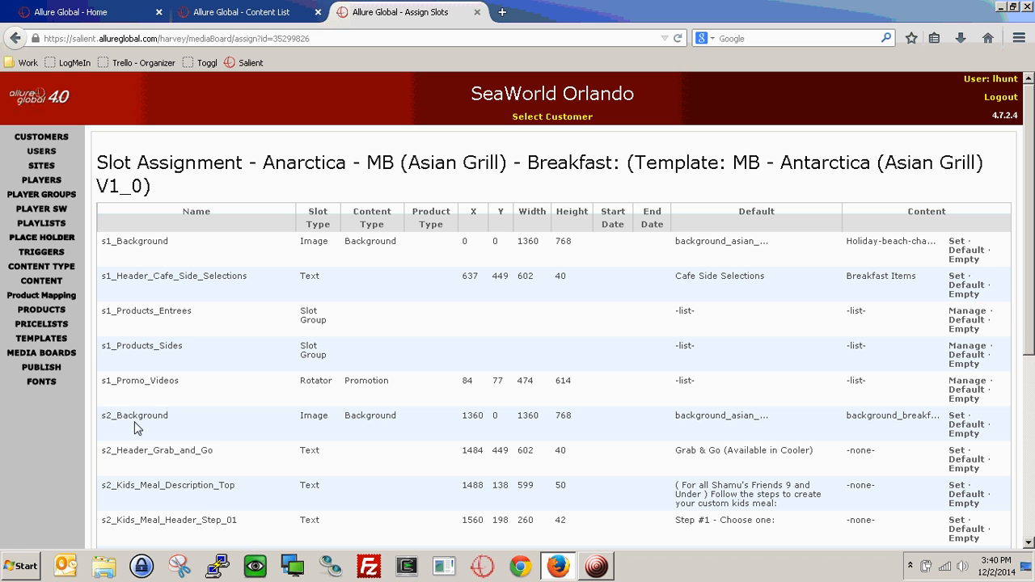
Open the Publish page in a new browser tab and bring the player list into view.
right_click(49, 368)
left_click(76, 377)
left_click(550, 9)
scroll(570, 164, "down", 1)
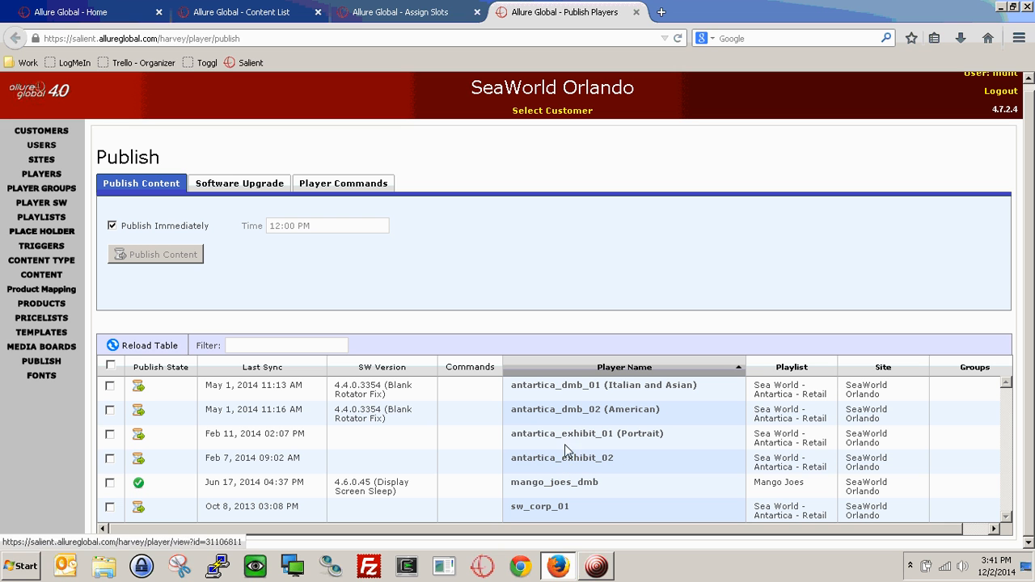
Start an immediate content publish for player antartica_exhibit_02 and cancel it at the confirmation.
left_click(110, 460)
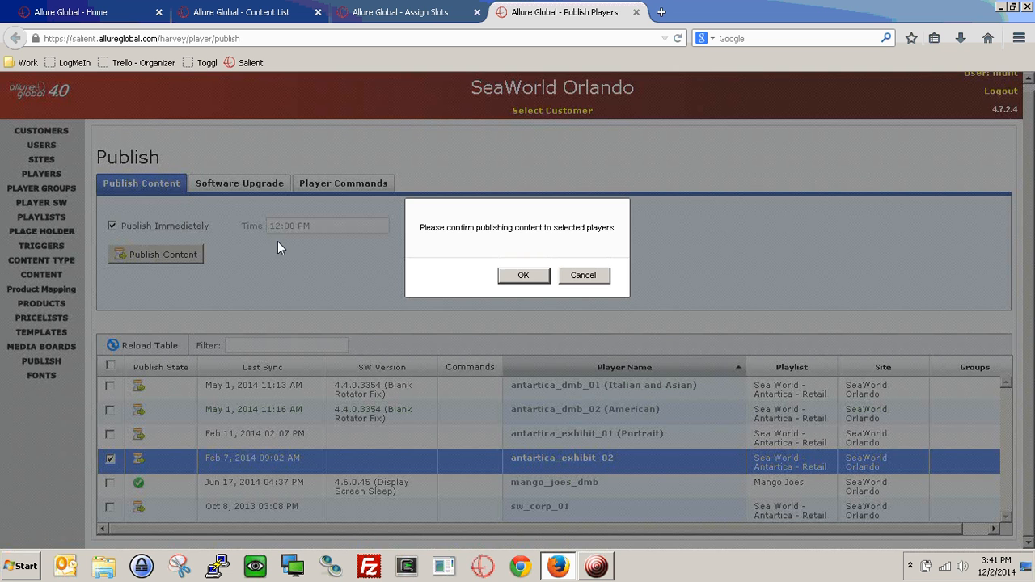
left_click(523, 275)
left_click(590, 275)
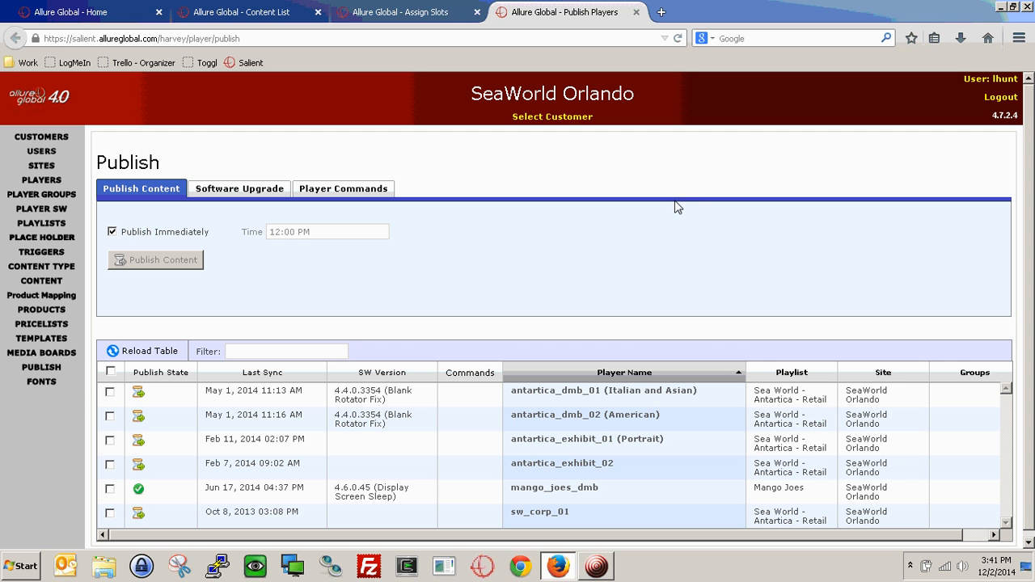
key("alt+Tab")
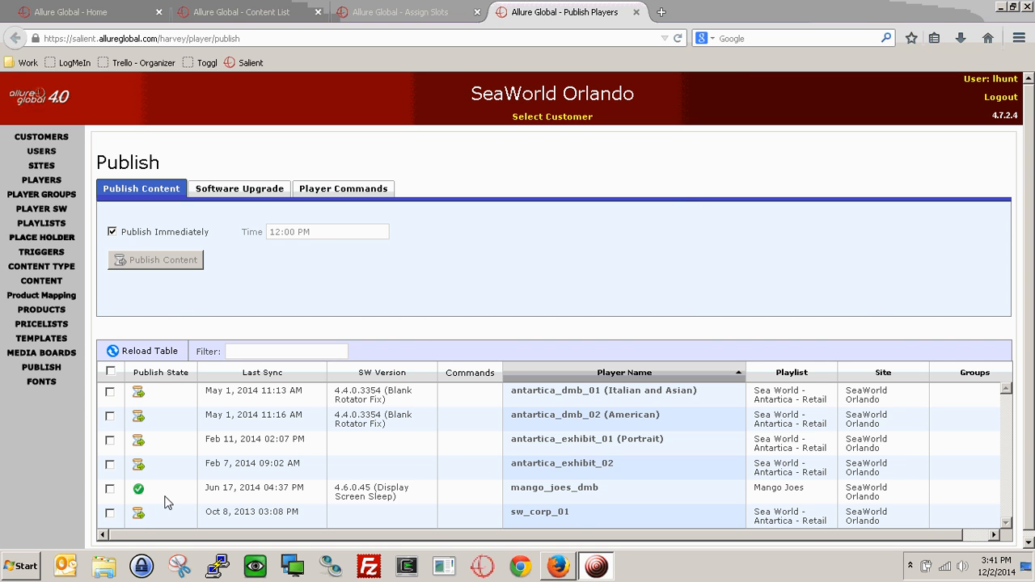